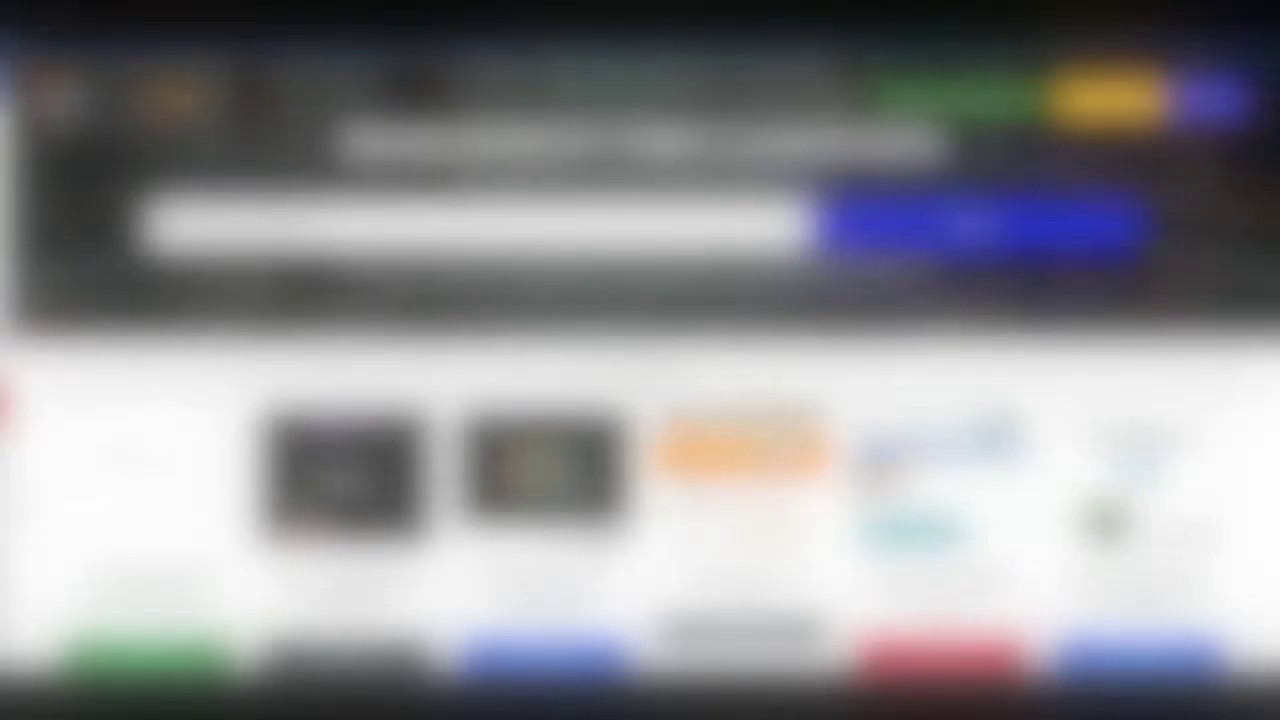
- Briefly open the Classified Ad Entry form, then return to the listing of all 1956 ads
click(90, 495)
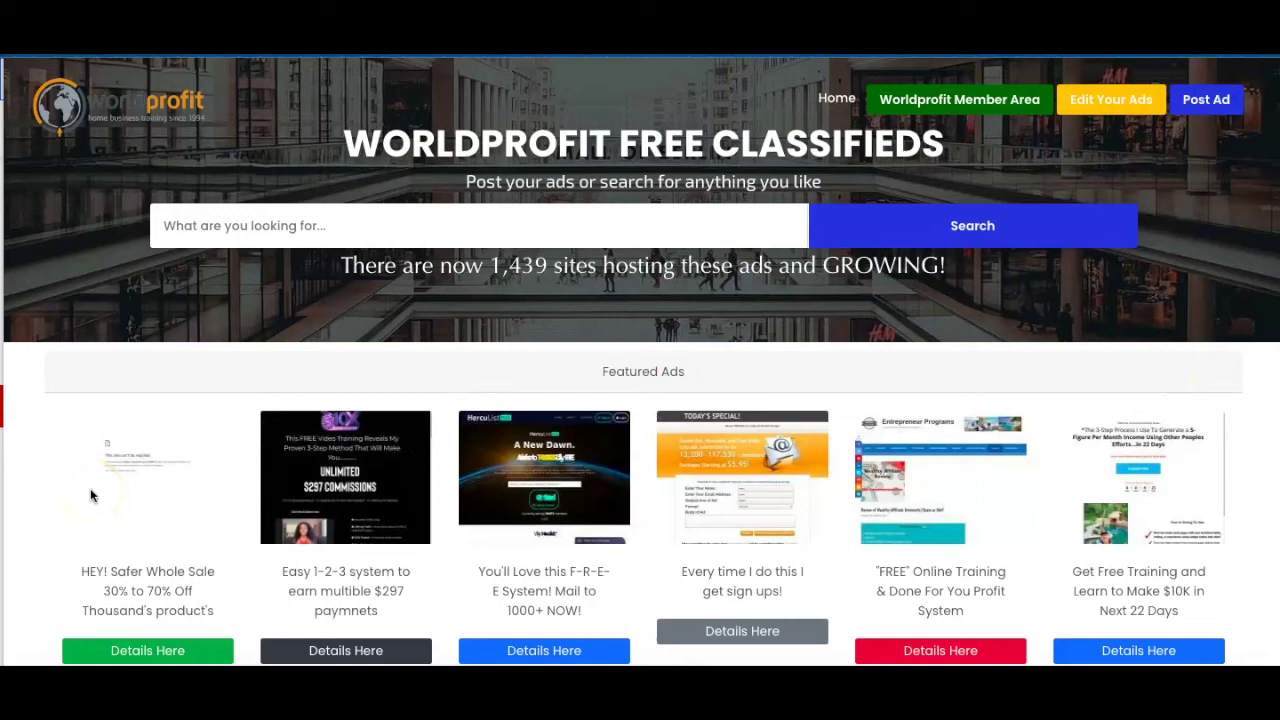
click(137, 126)
click(142, 112)
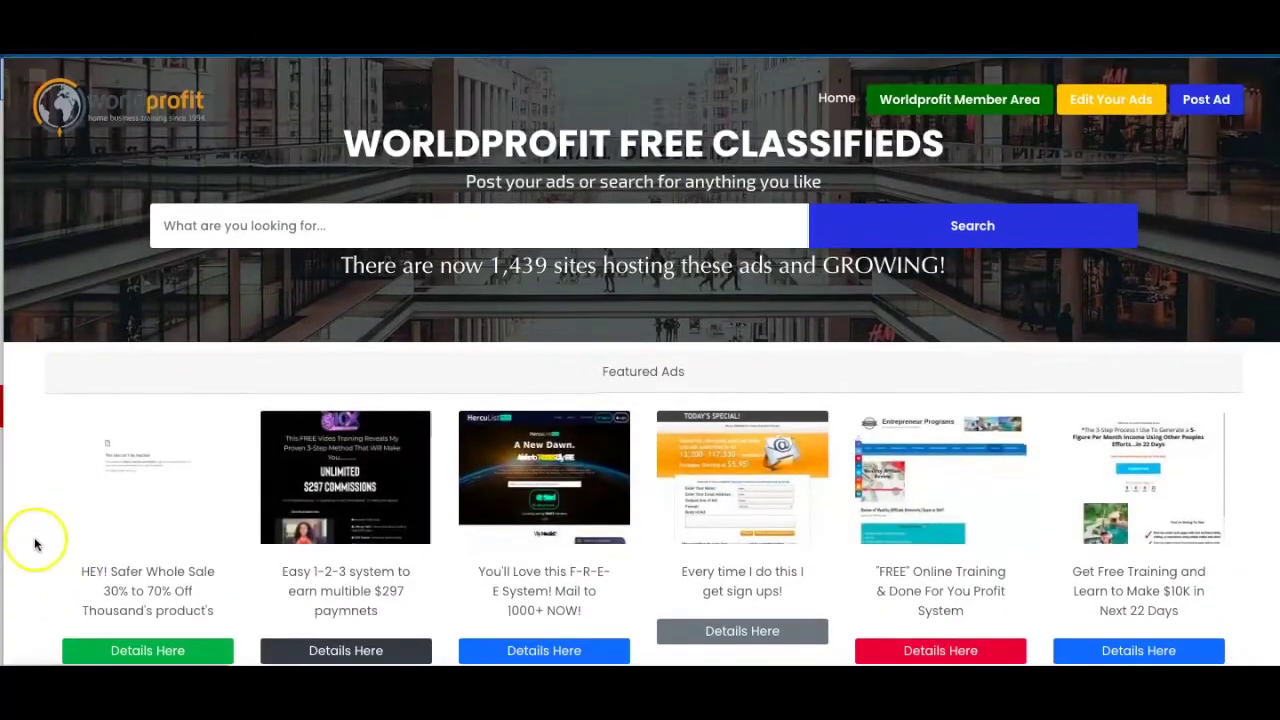
scroll(37, 543, down, 1)
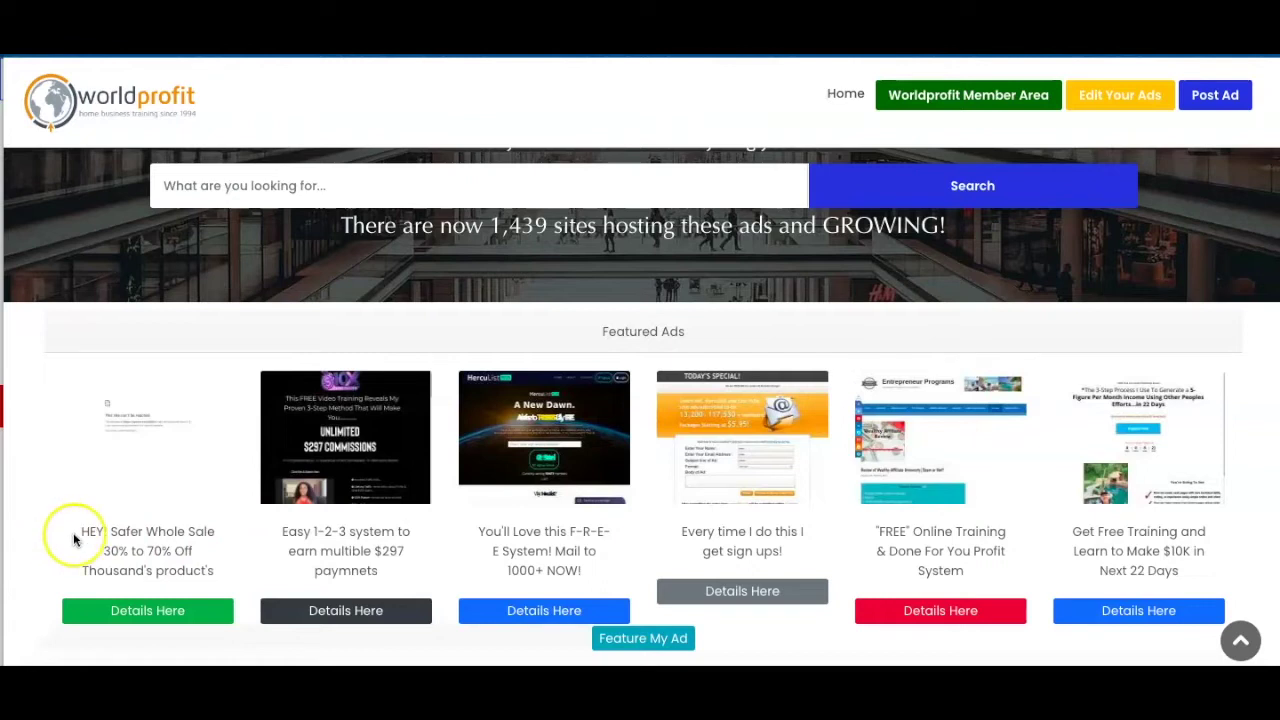
scroll(23, 513, down, 10)
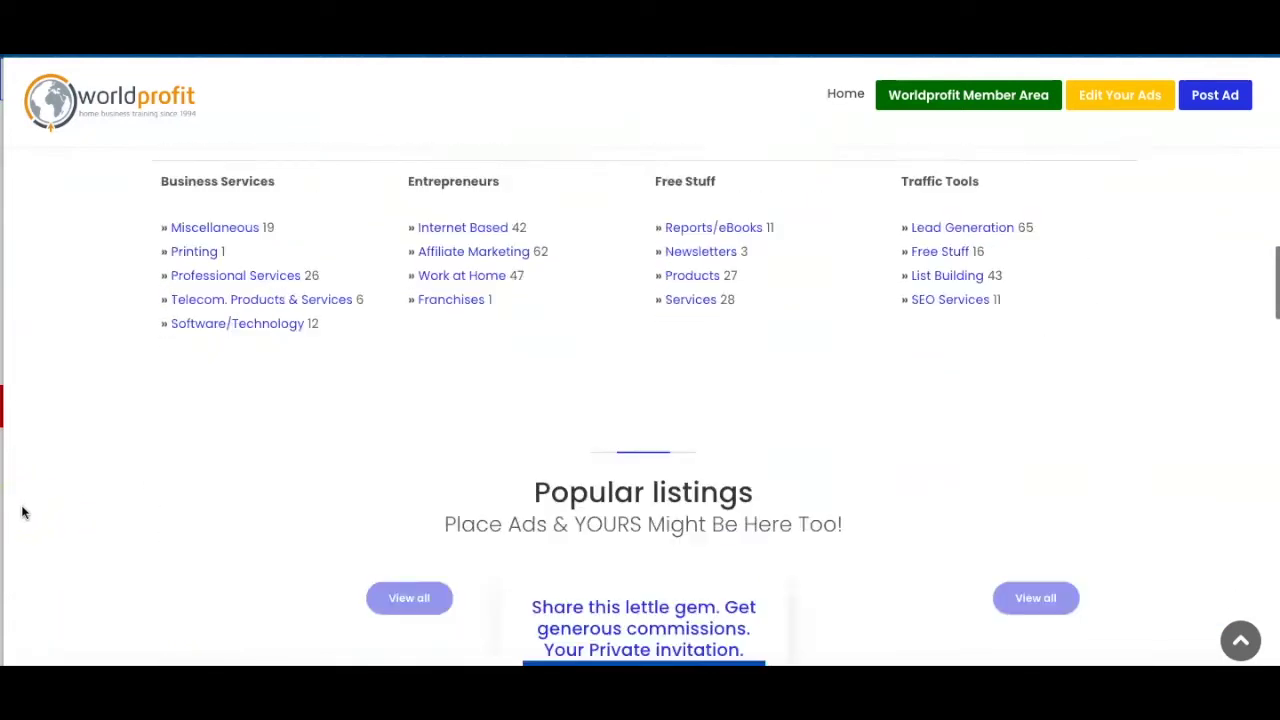
scroll(23, 513, down, 5)
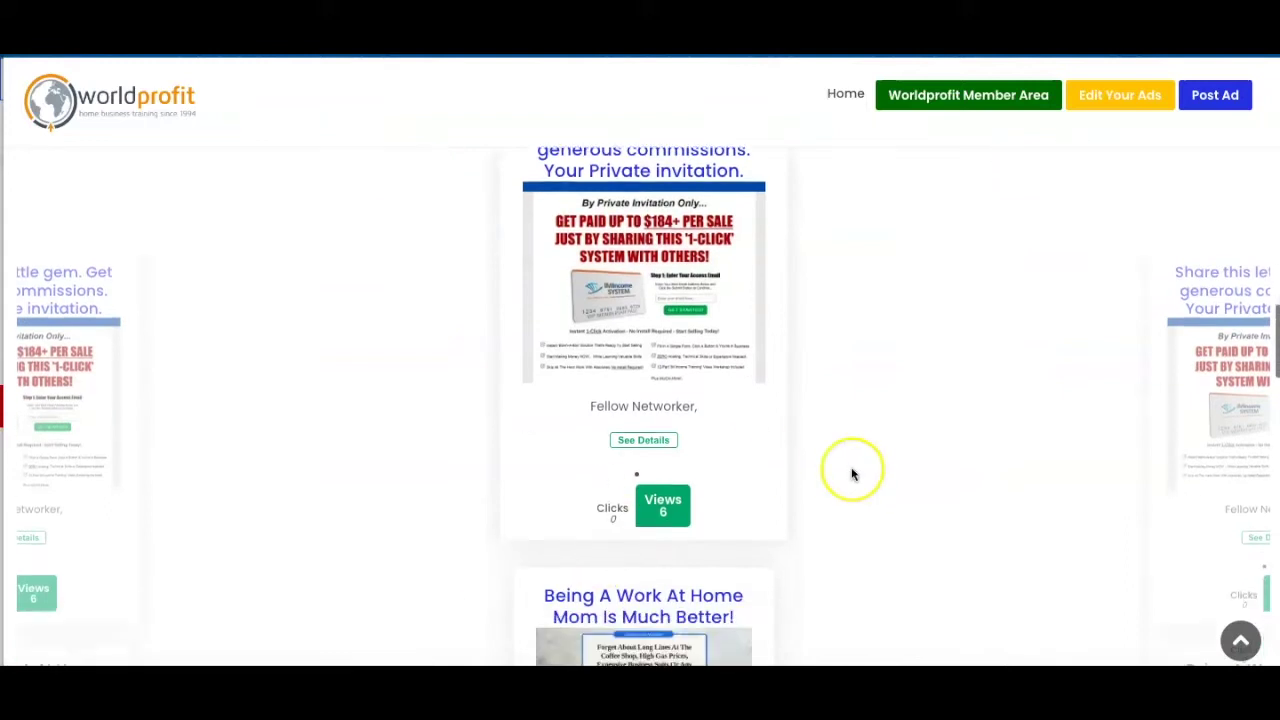
scroll(830, 500, down, 1)
scroll(903, 351, up, 2)
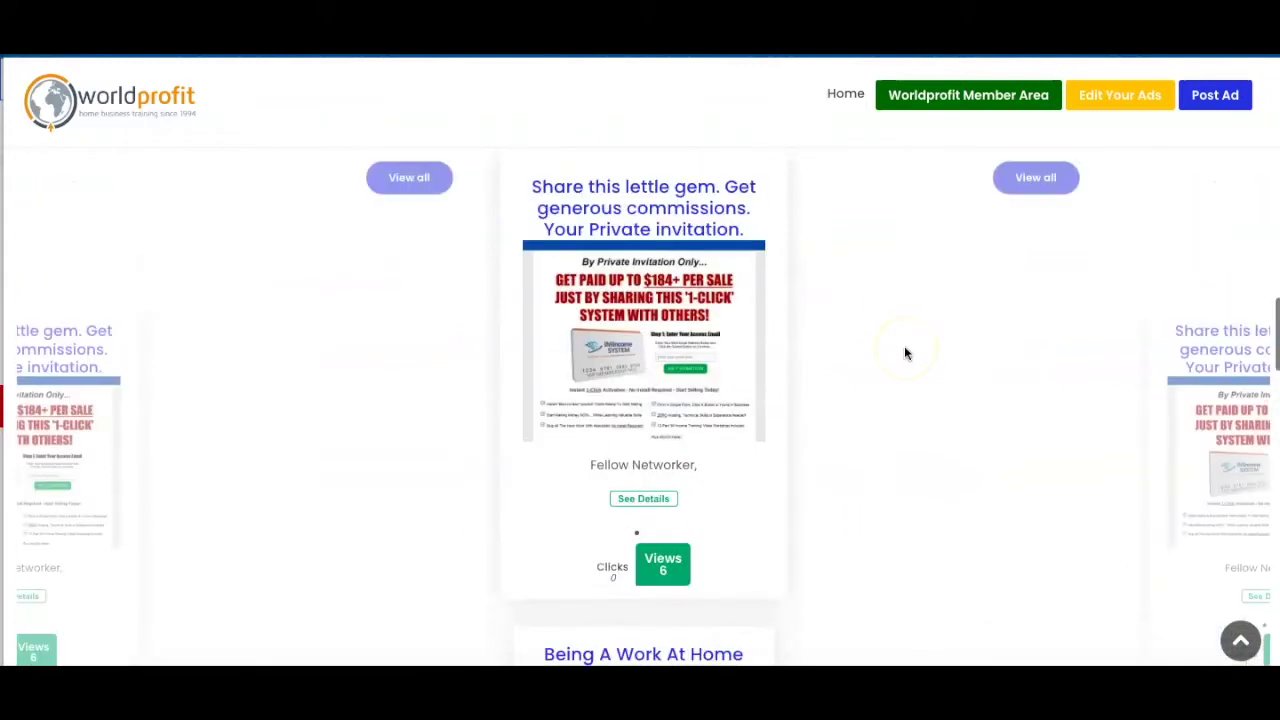
scroll(904, 346, up, 1)
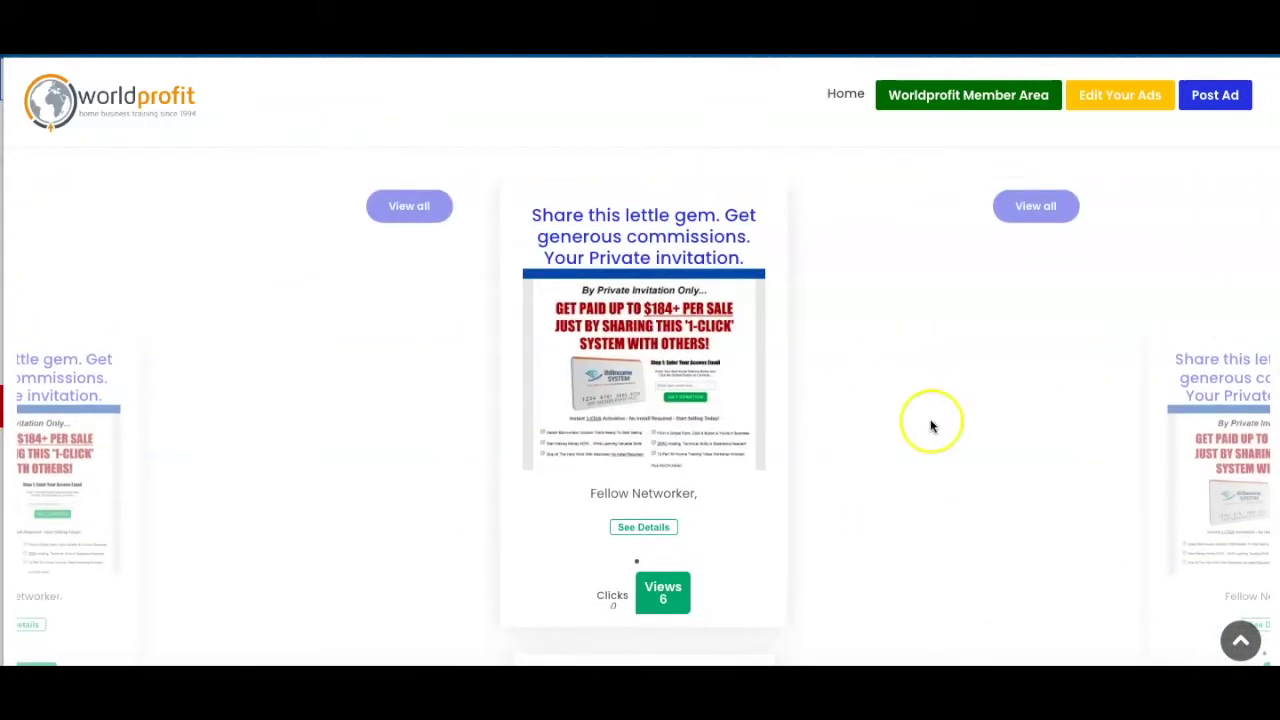
scroll(930, 426, up, 5)
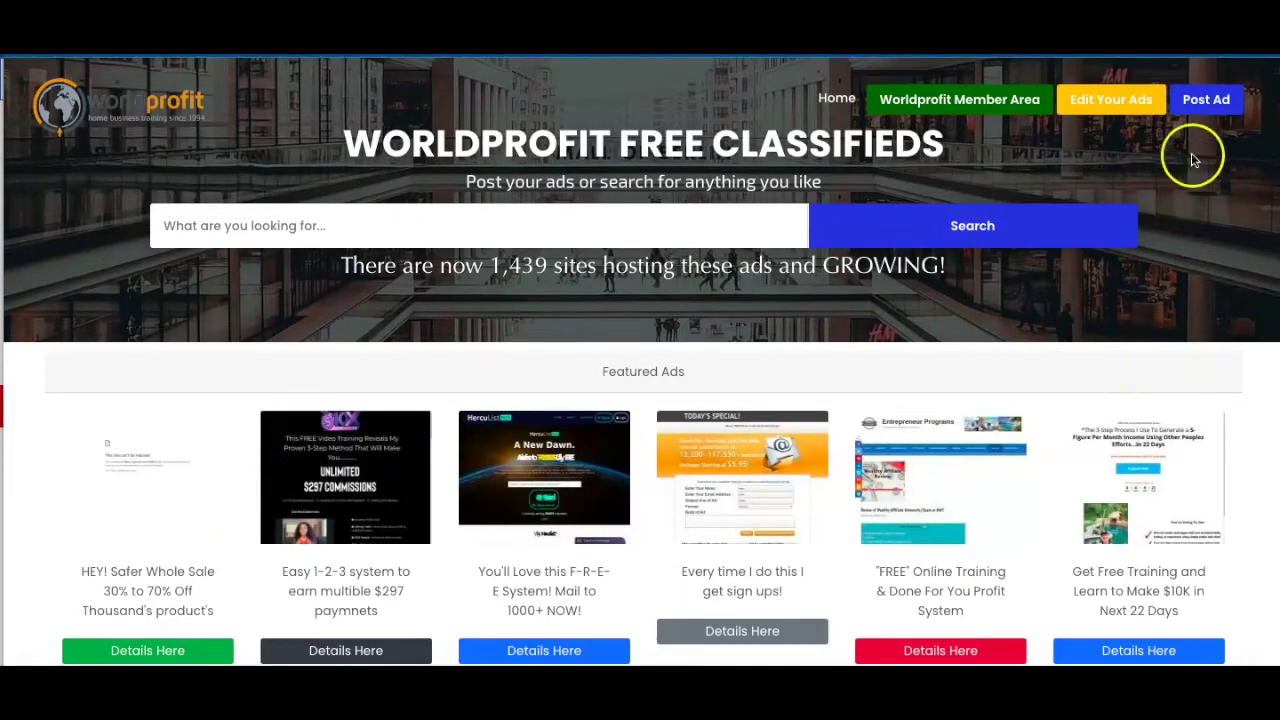
click(1208, 104)
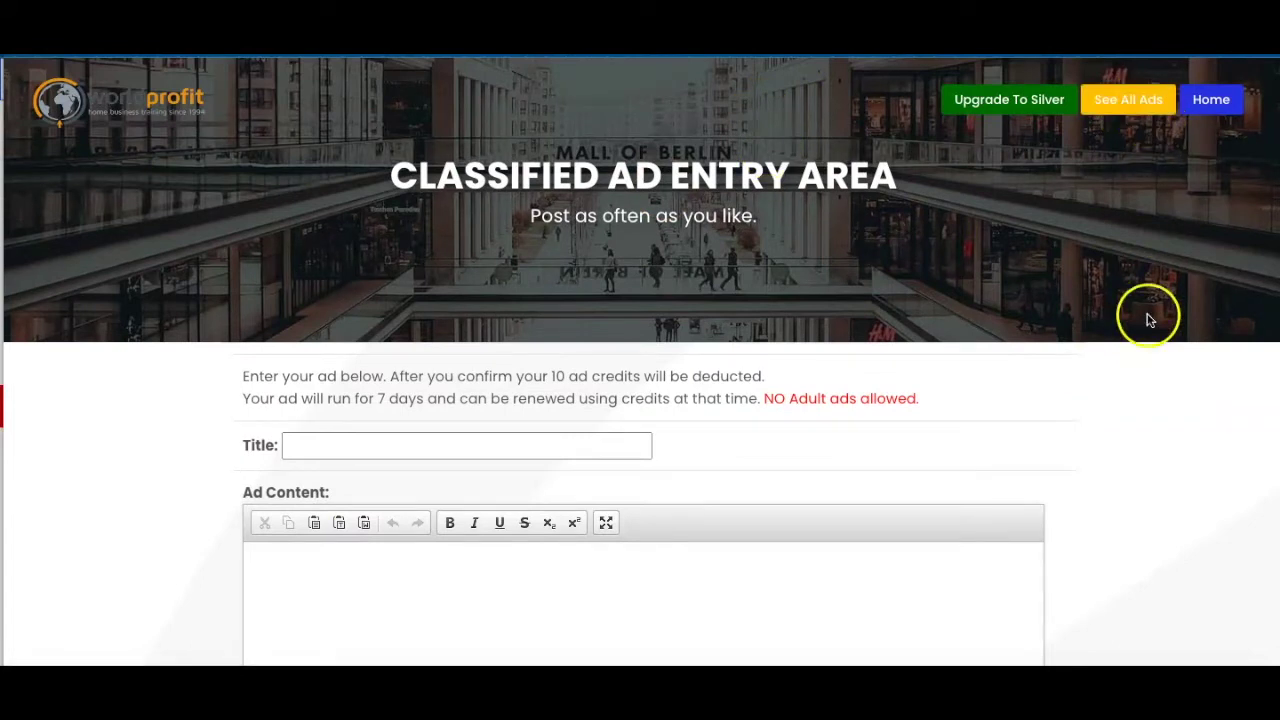
key(alt+Left)
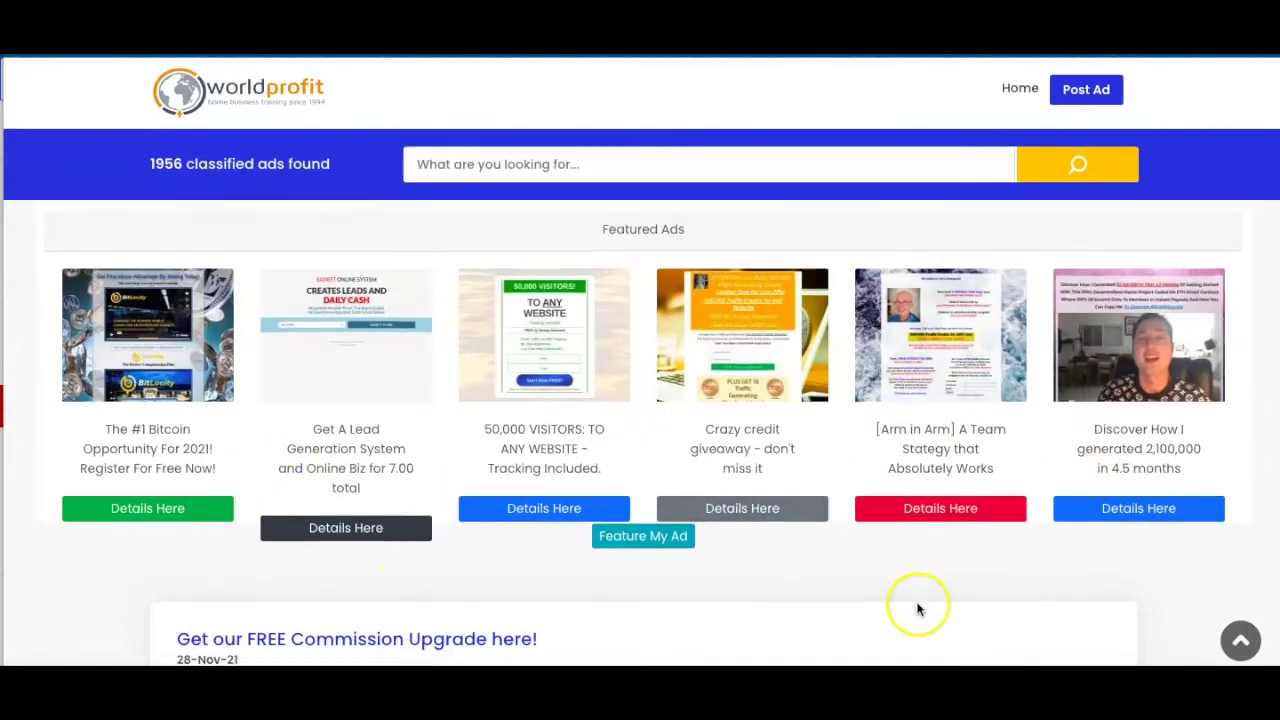
scroll(914, 606, down, 3)
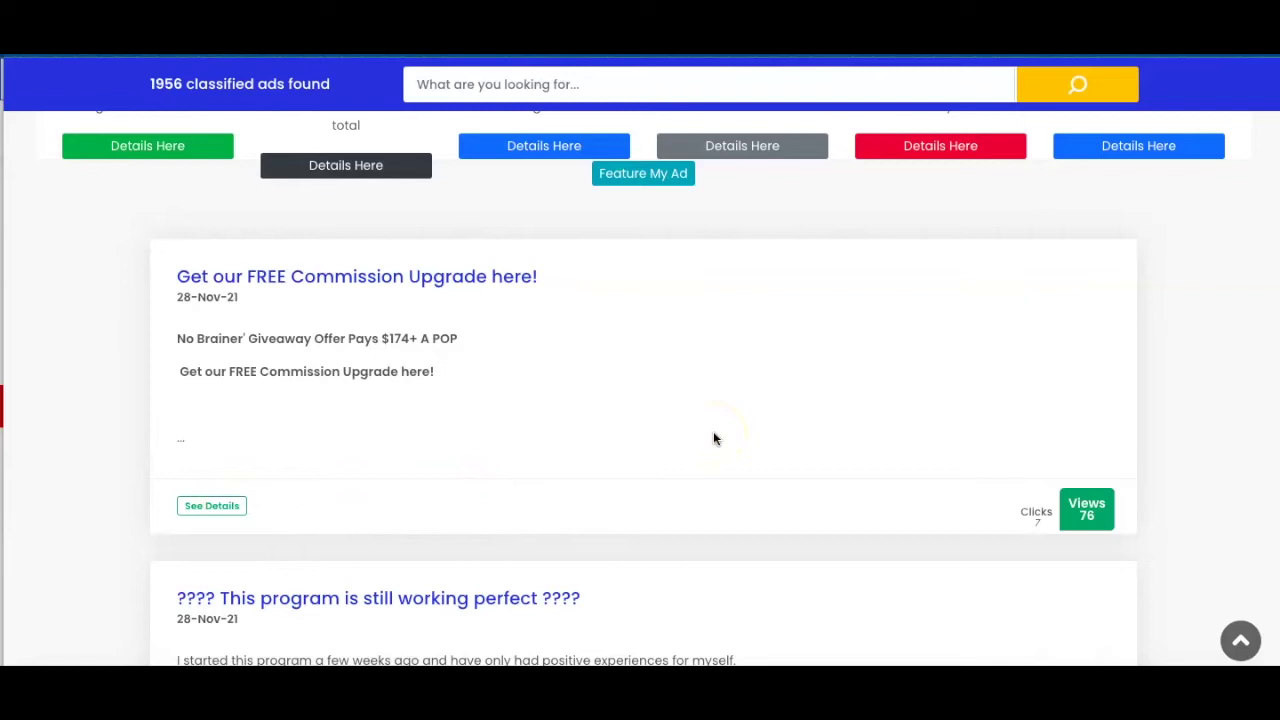
scroll(715, 437, up, 1)
scroll(715, 437, down, 2)
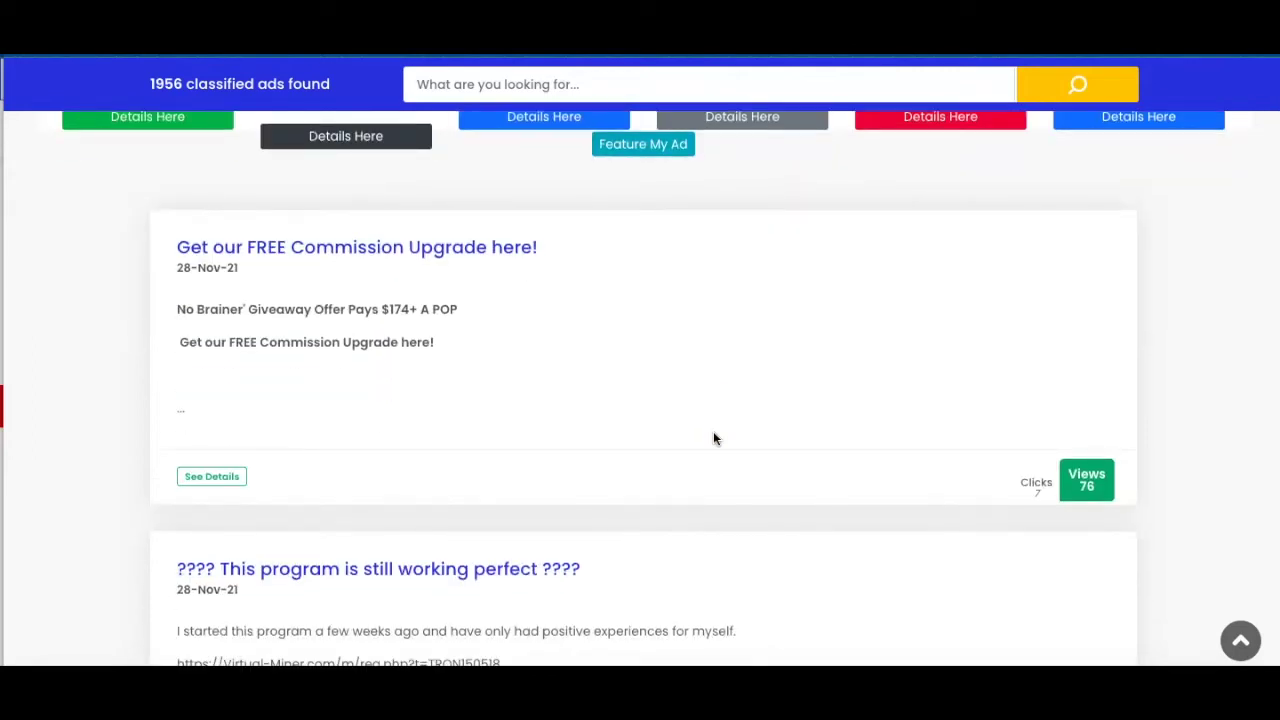
scroll(800, 346, up, 4)
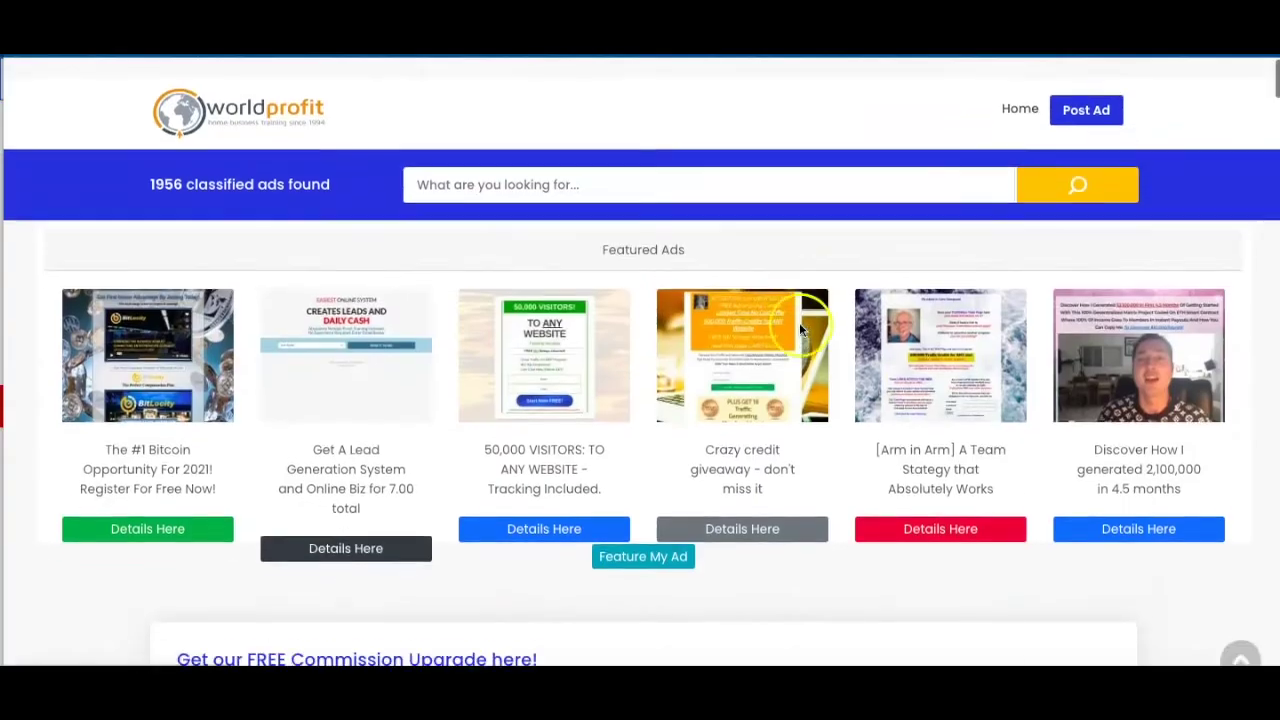
scroll(872, 414, down, 3)
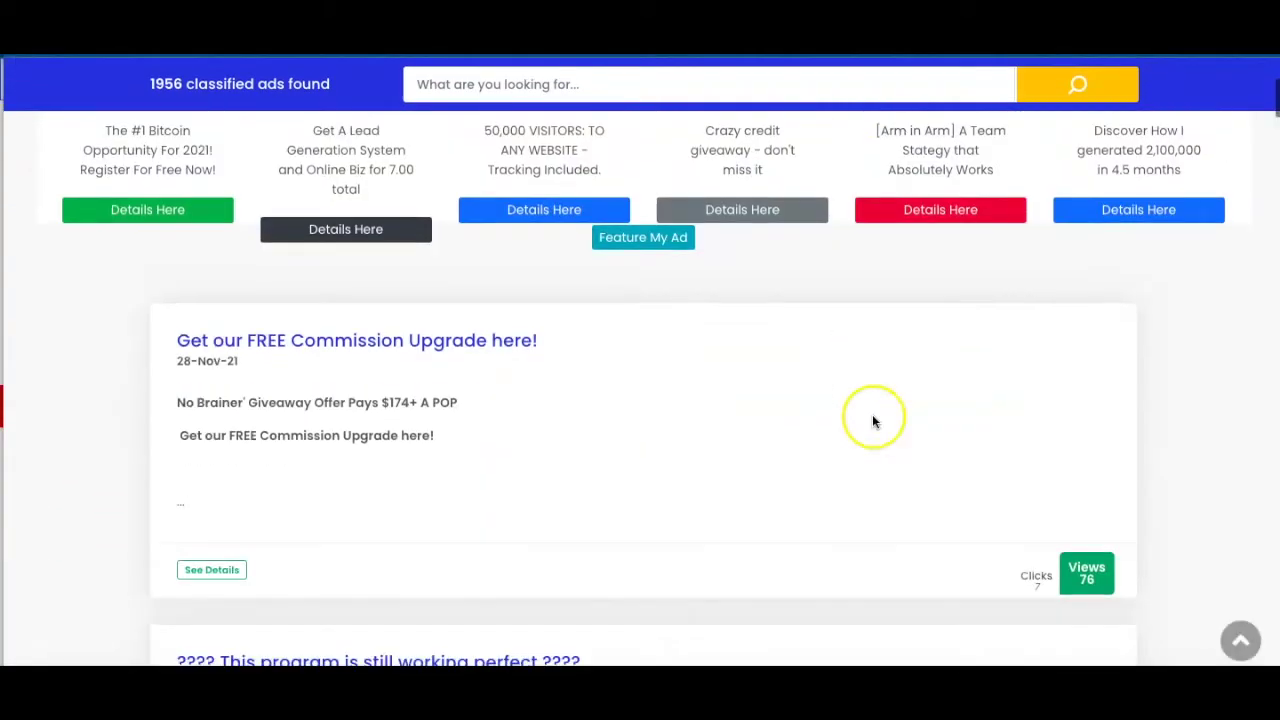
click(220, 571)
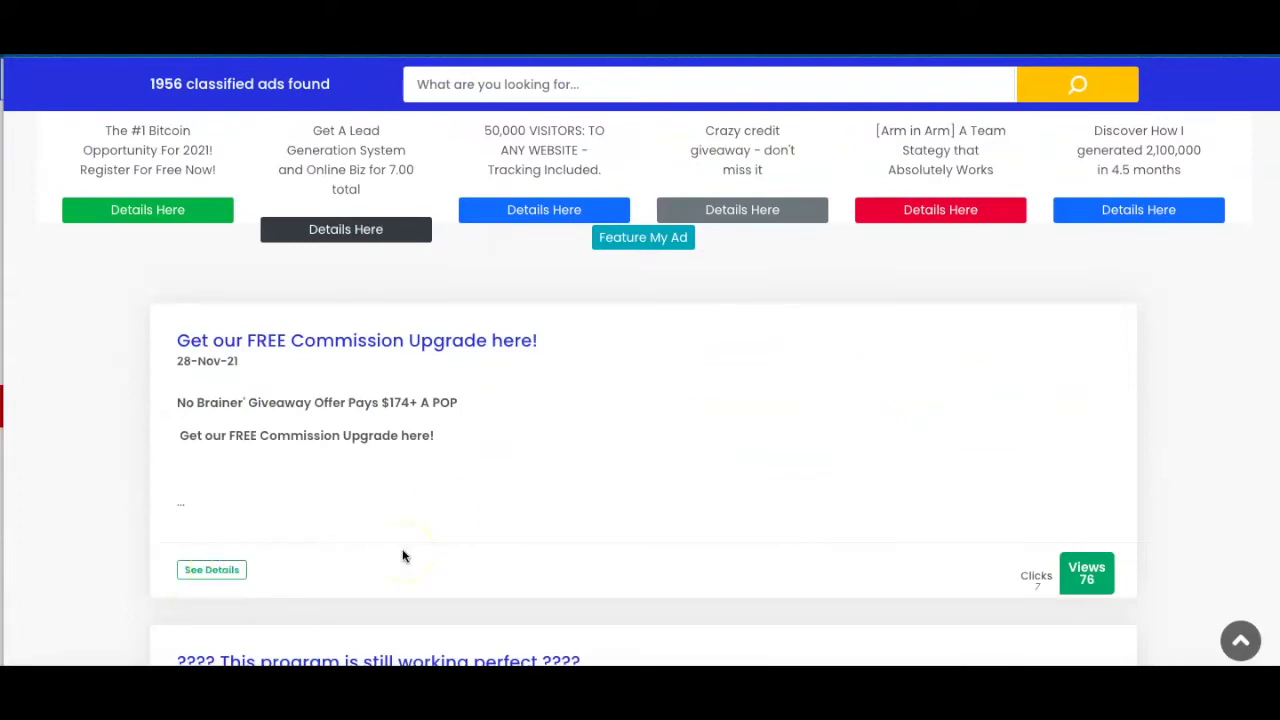
scroll(266, 483, down, 8)
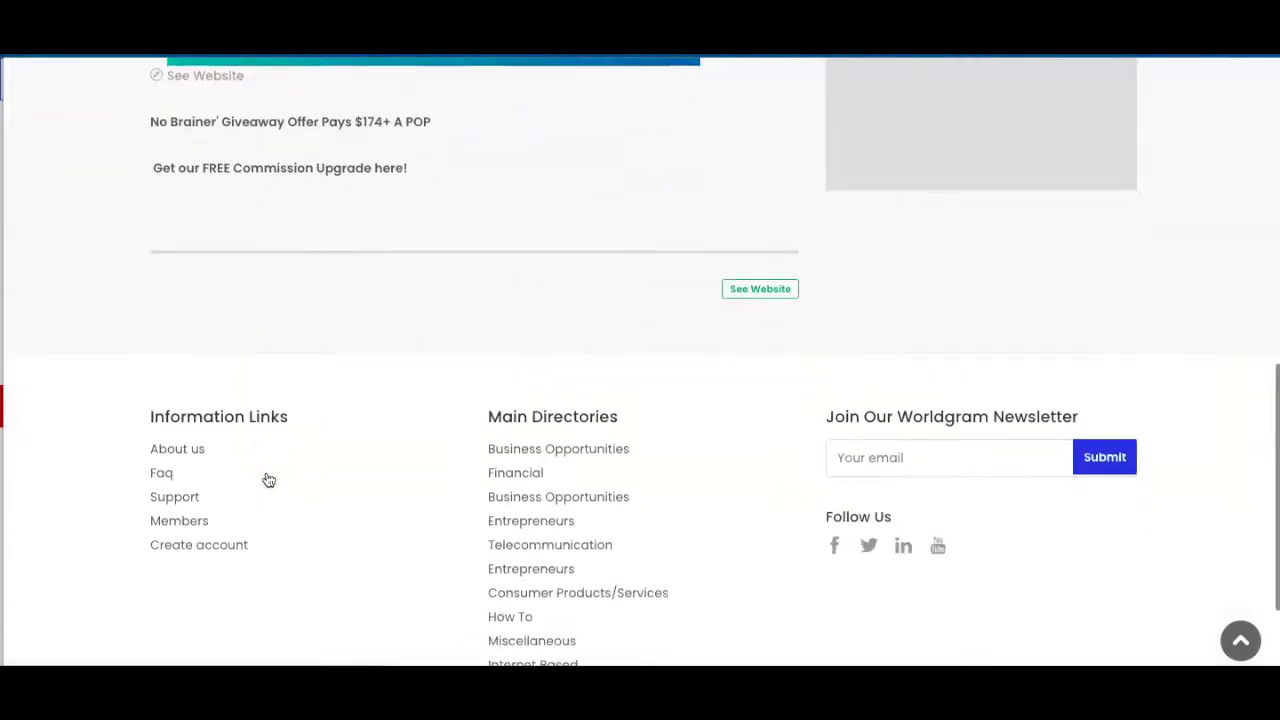
scroll(268, 480, up, 8)
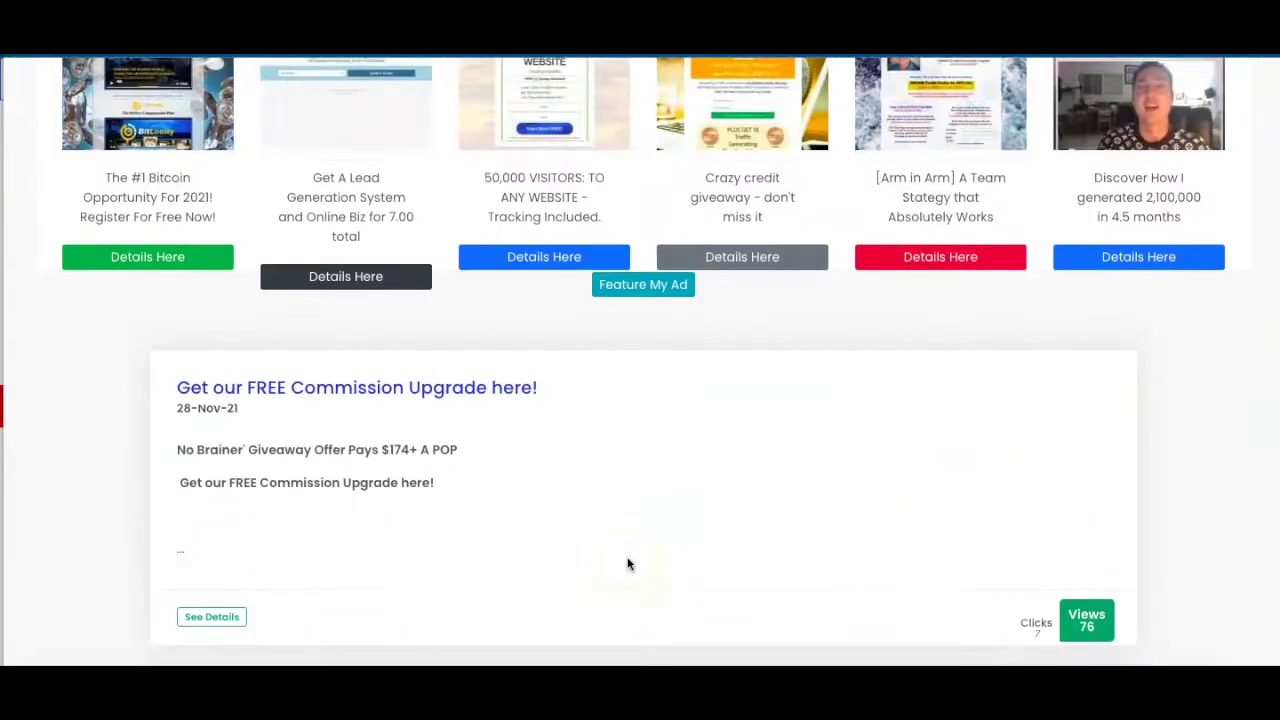
key(alt+Left)
scroll(598, 469, down, 10)
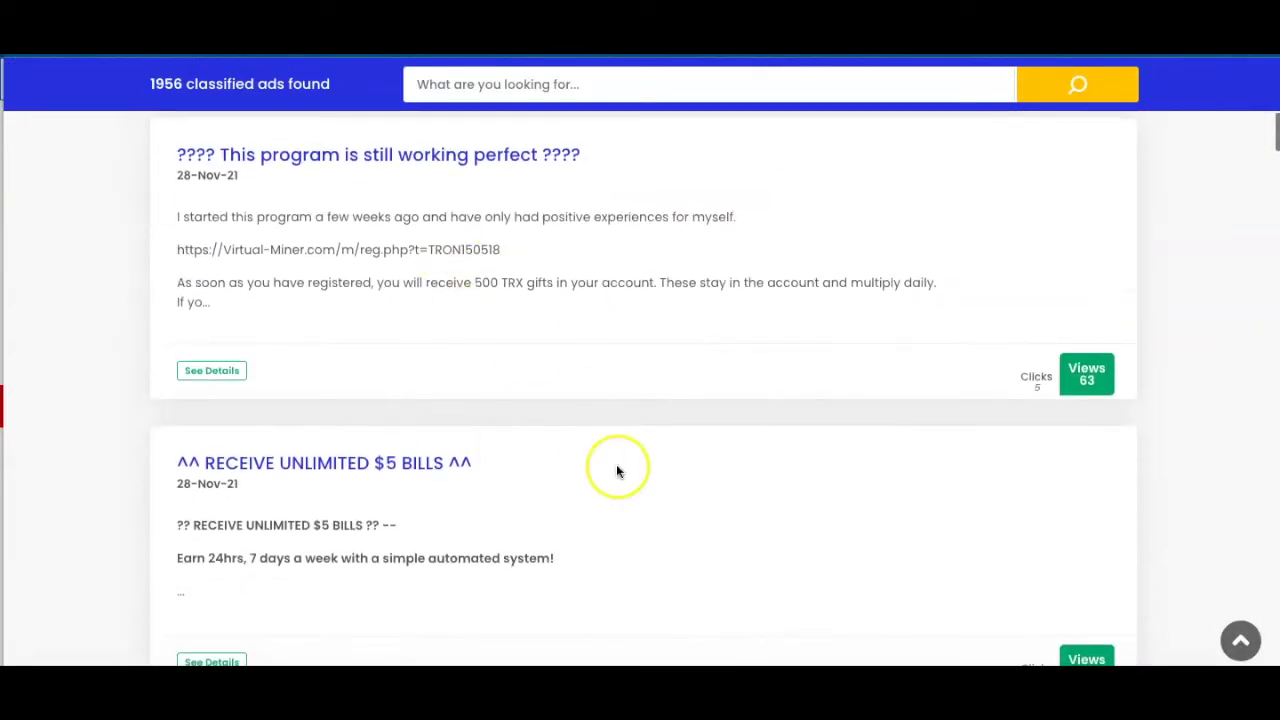
scroll(637, 531, up, 15)
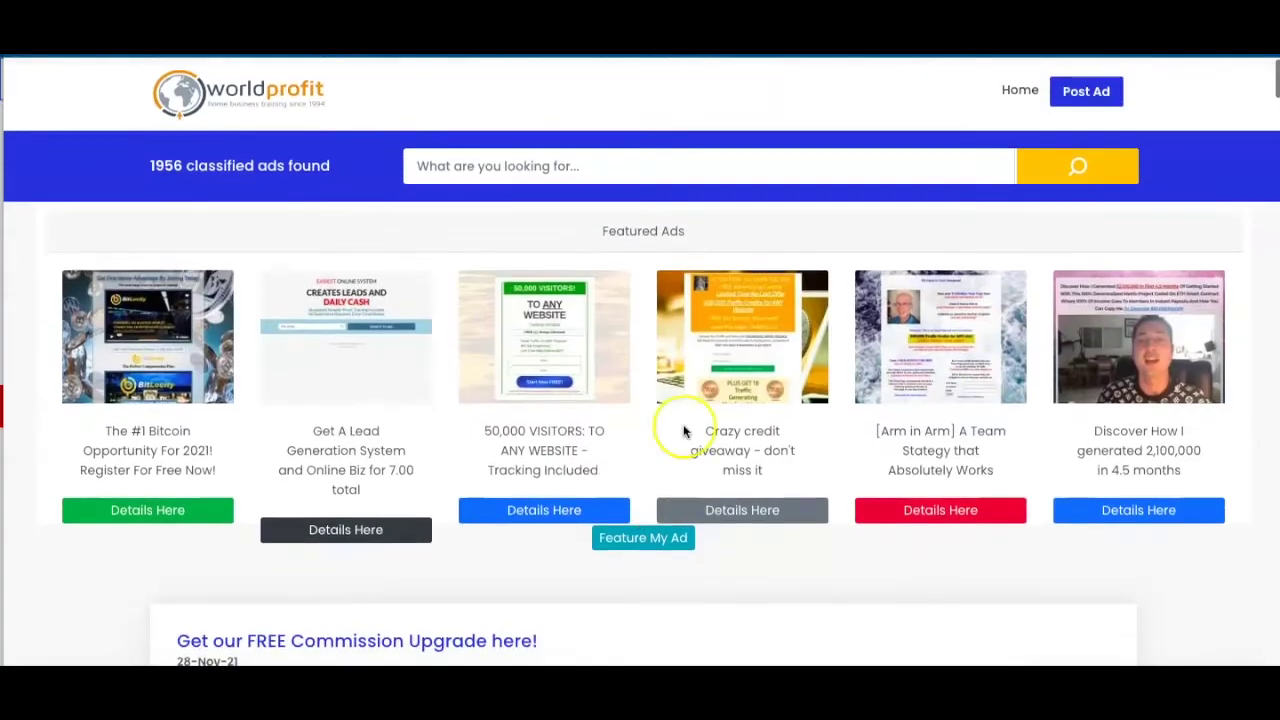
scroll(705, 609, down, 20)
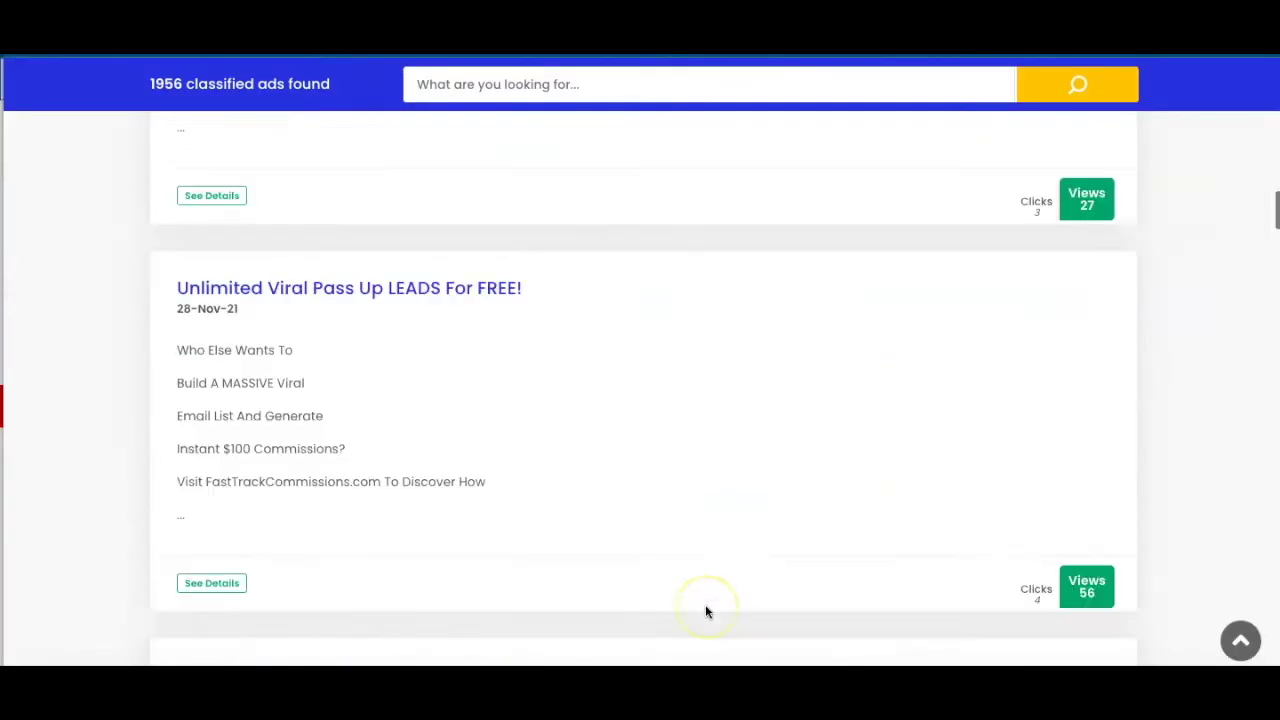
scroll(705, 612, down, 3)
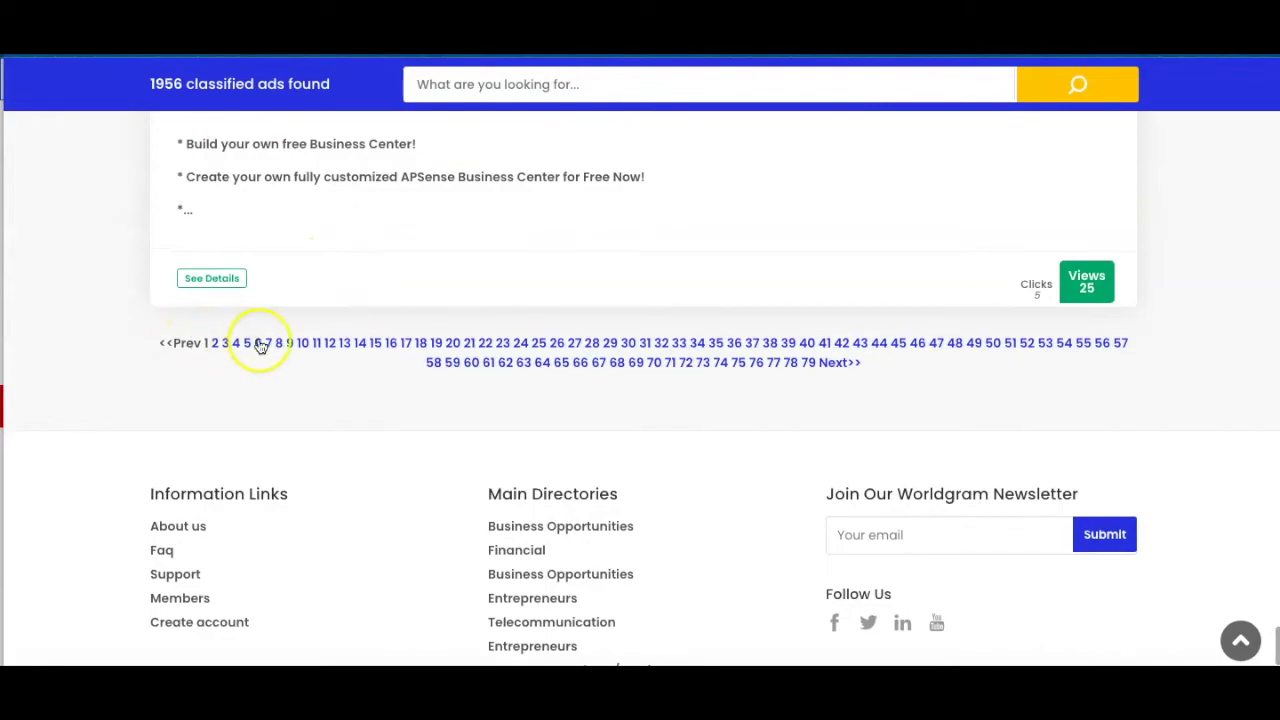
click(686, 384)
scroll(686, 389, up, 10)
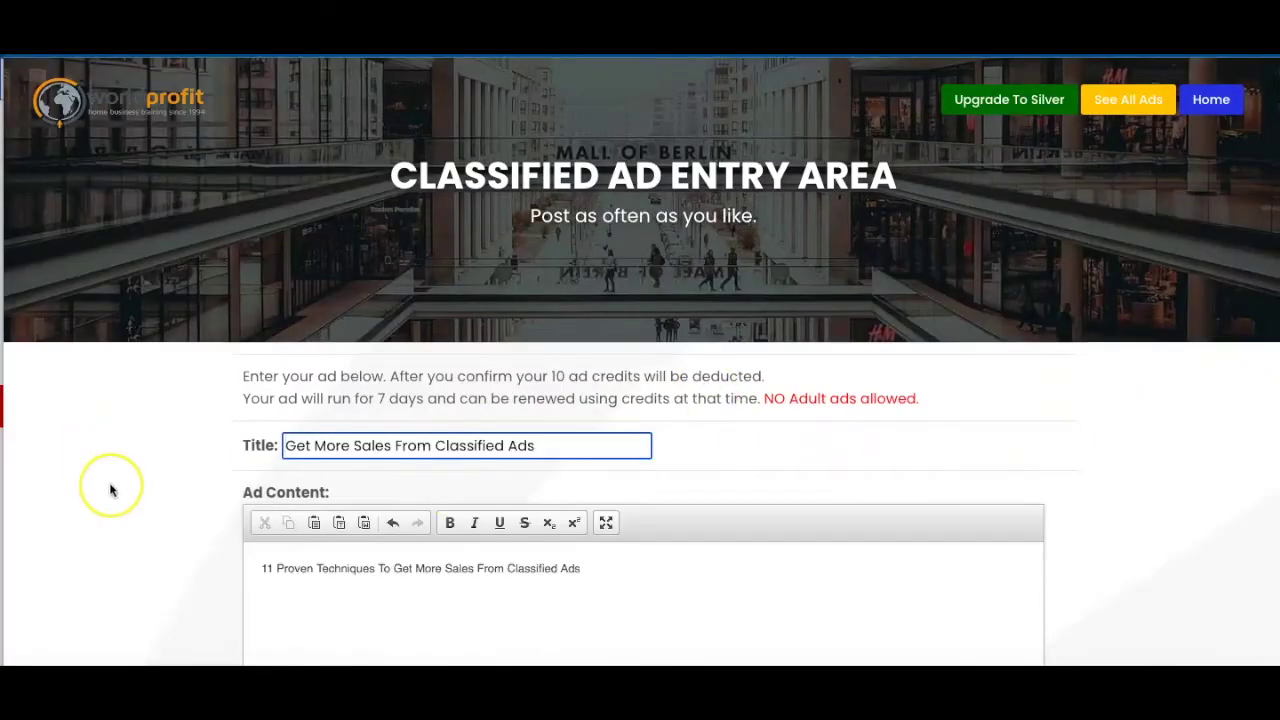
- Make the ad line '11 Proven Techniques To Get More Sales From Classified Ads' plain, not bold
scroll(110, 490, down, 1)
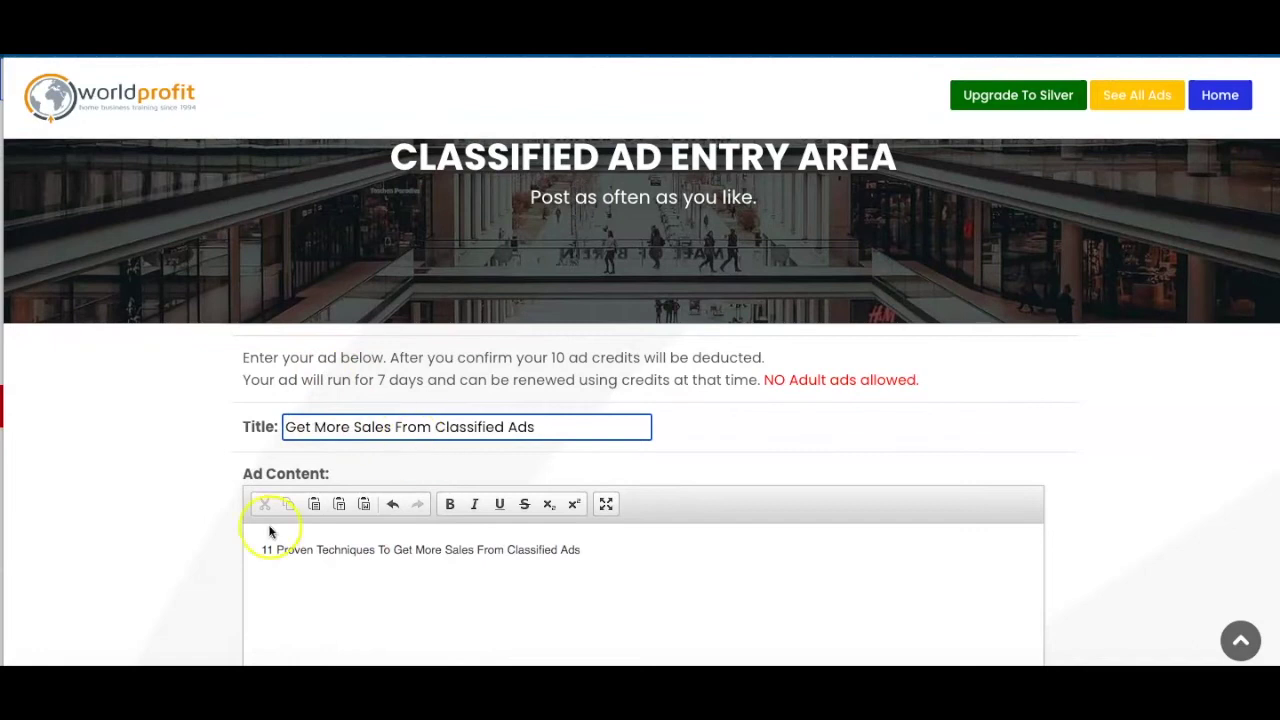
scroll(220, 620, down, 2)
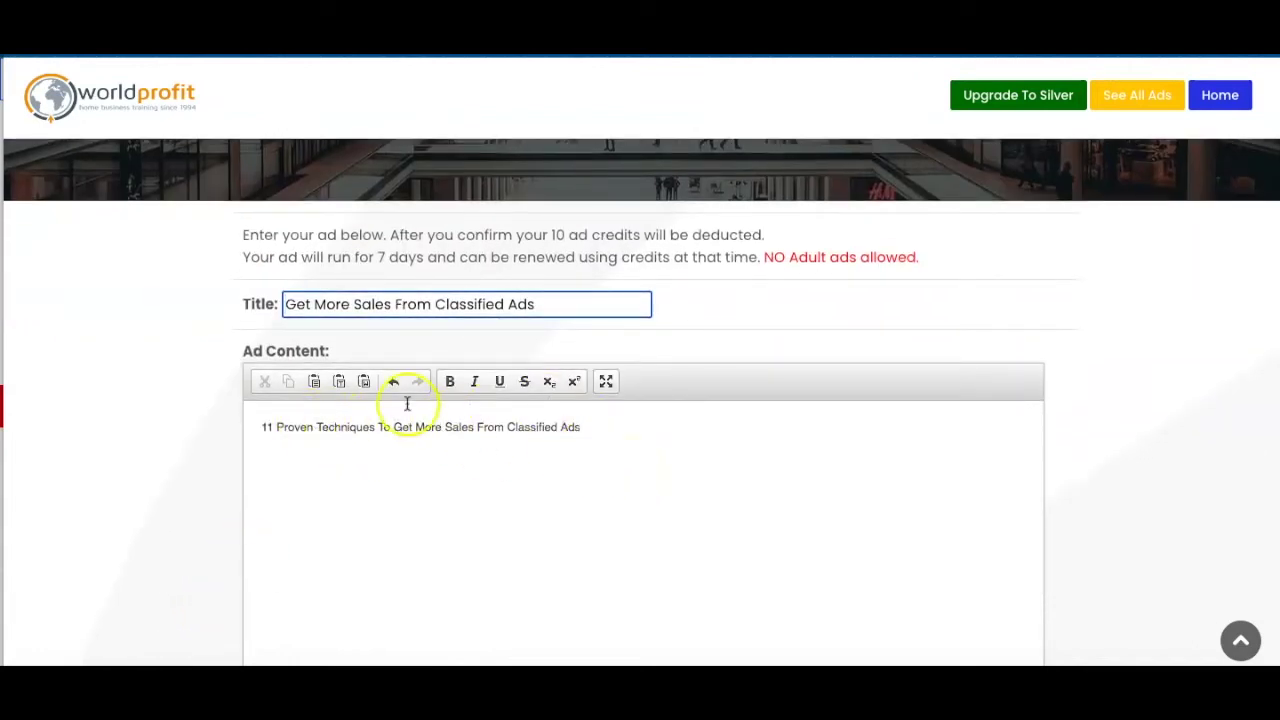
triple_click(428, 427)
click(451, 381)
click(451, 381)
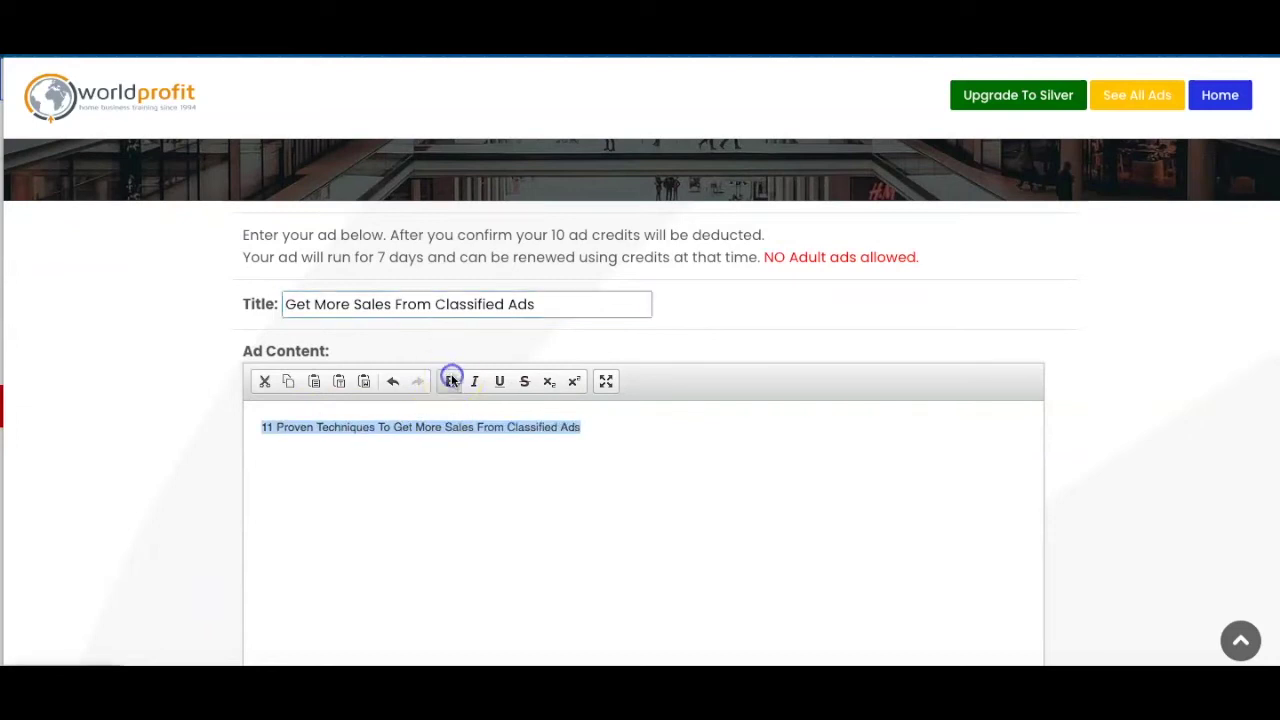
click(606, 425)
scroll(340, 503, down, 1)
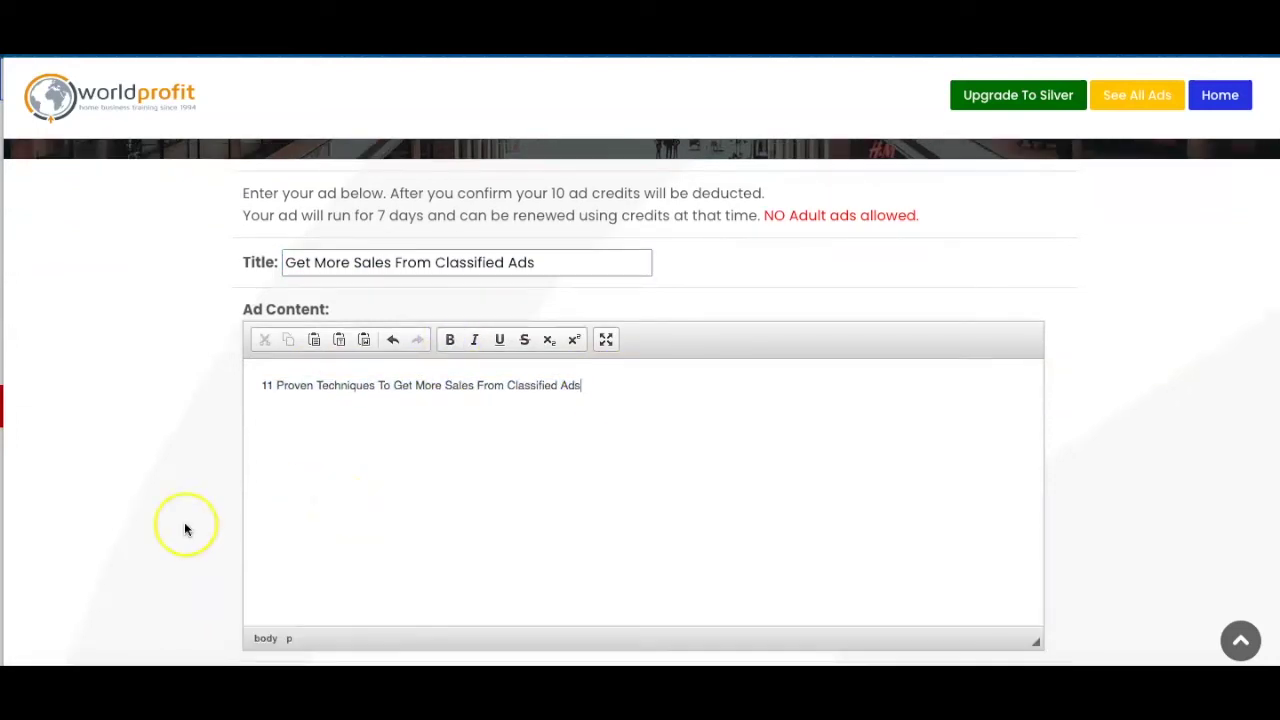
scroll(184, 529, down, 2)
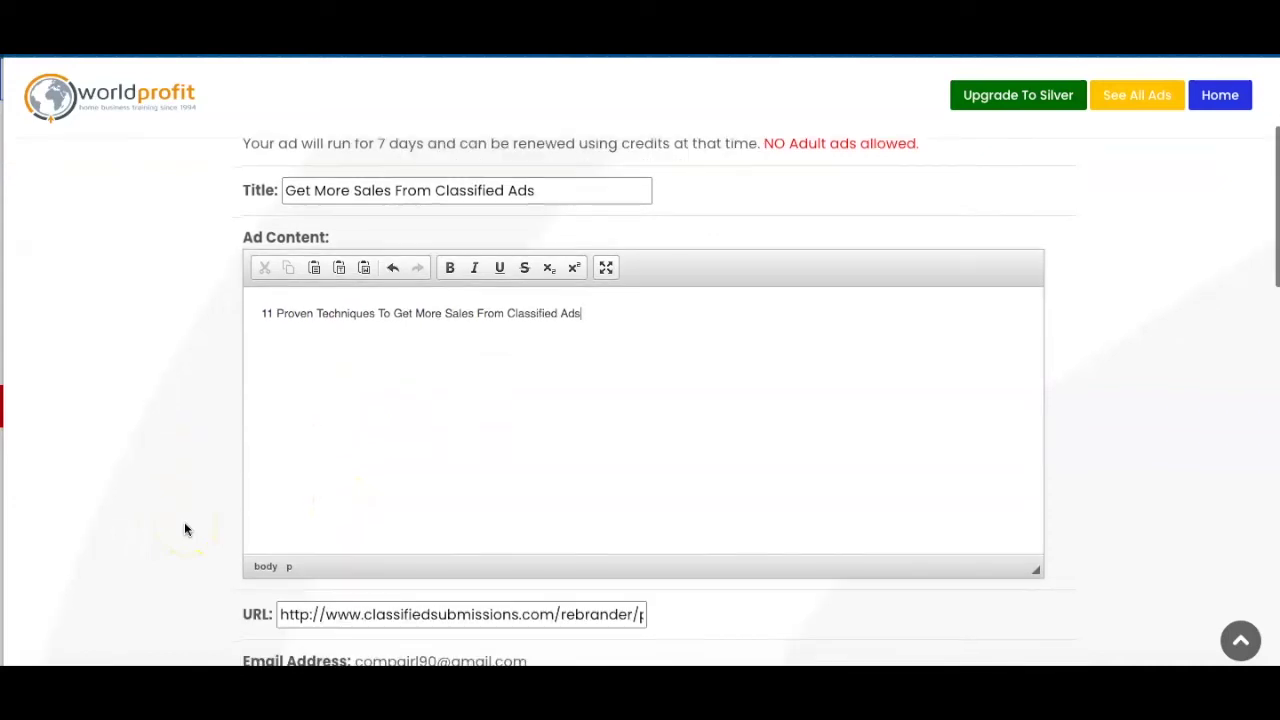
scroll(184, 529, up, 2)
scroll(184, 529, down, 1)
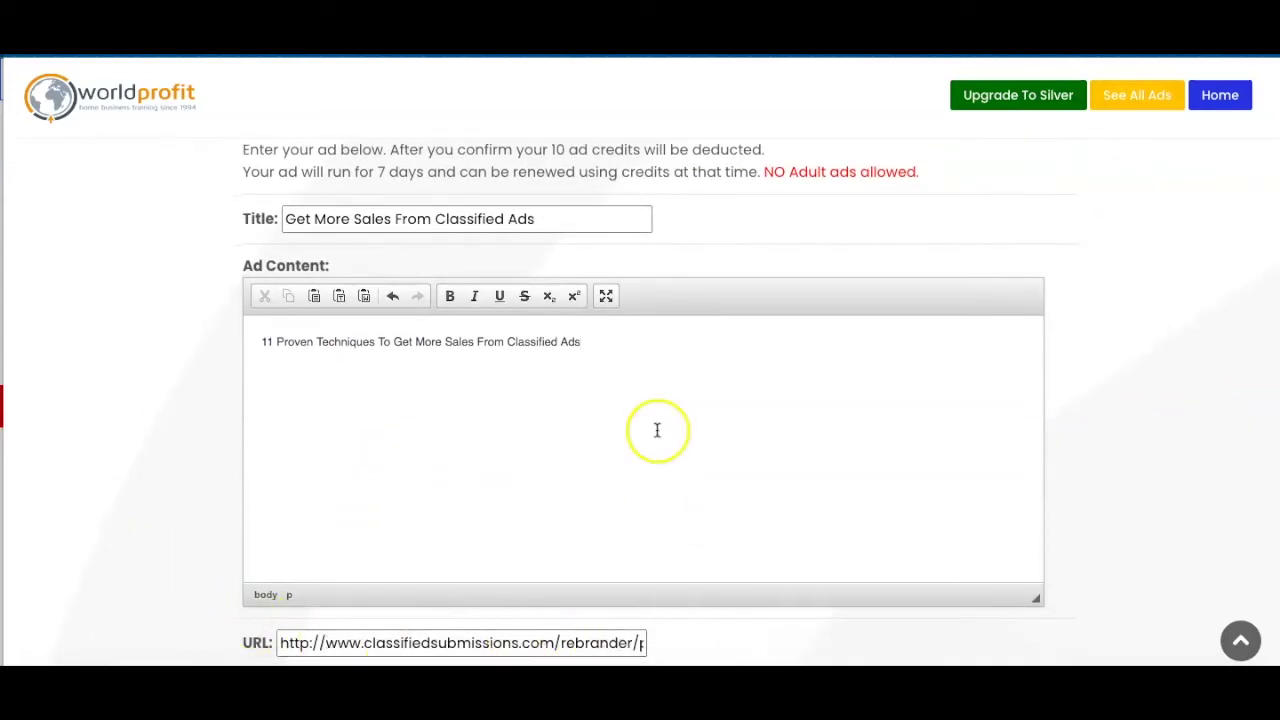
scroll(160, 466, up, 5)
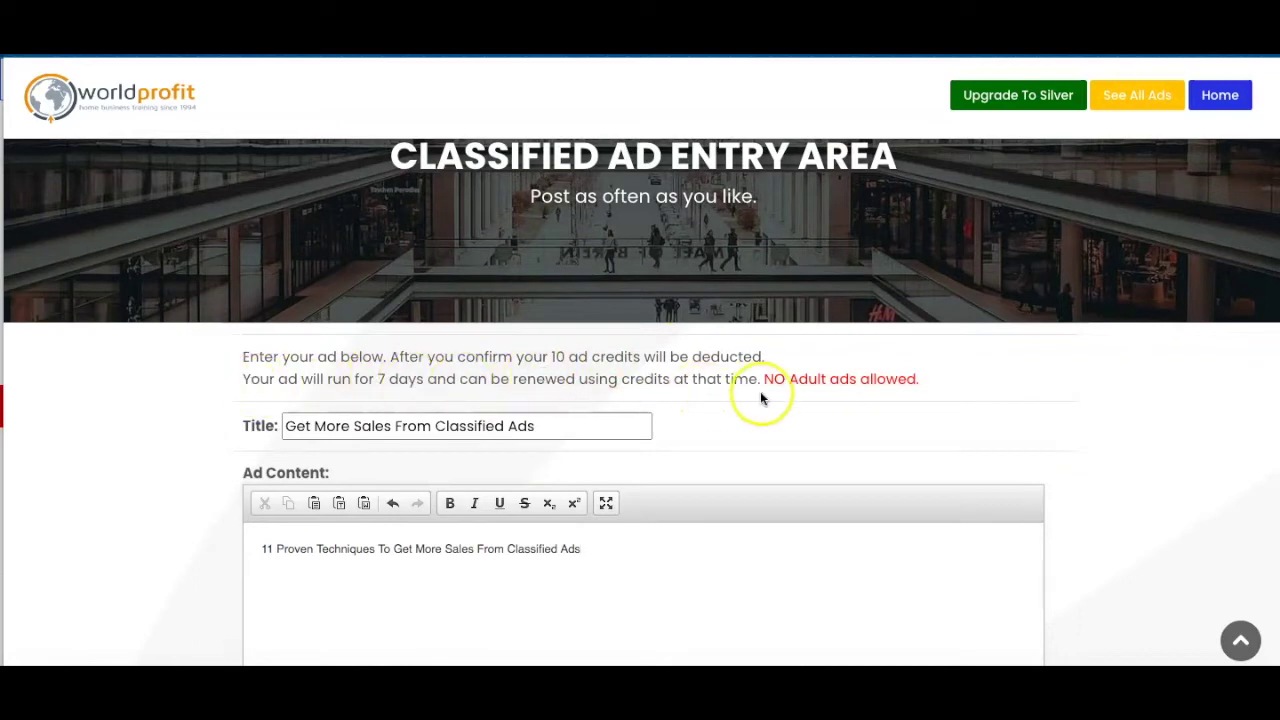
scroll(134, 503, down, 2)
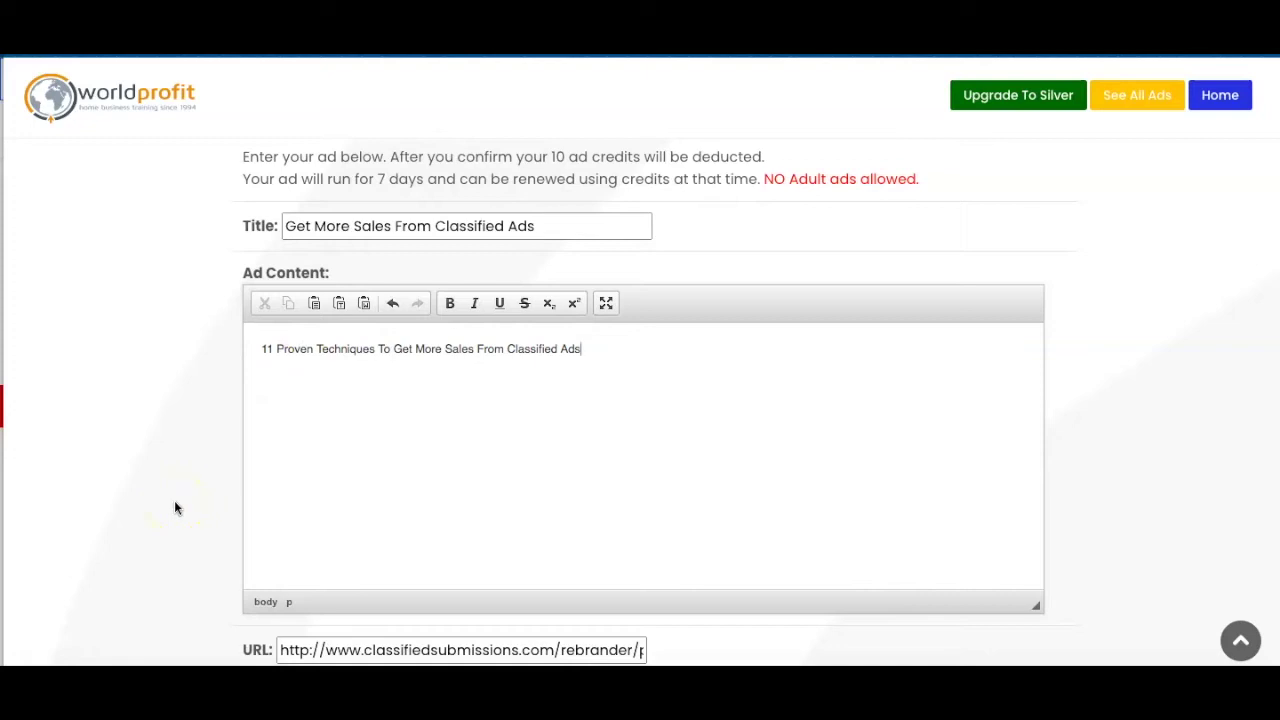
click(182, 426)
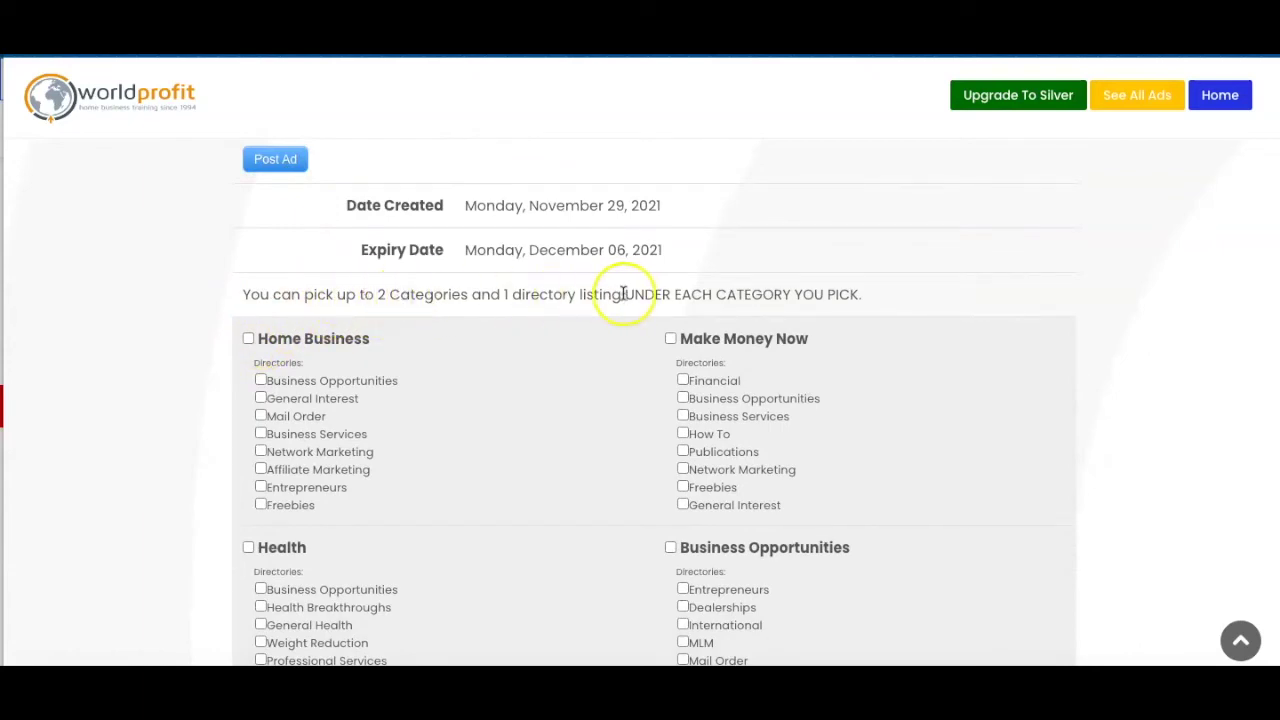
- File the ad under Traffic Tools and Free Stuff categories and publish it
scroll(600, 380, down, 1)
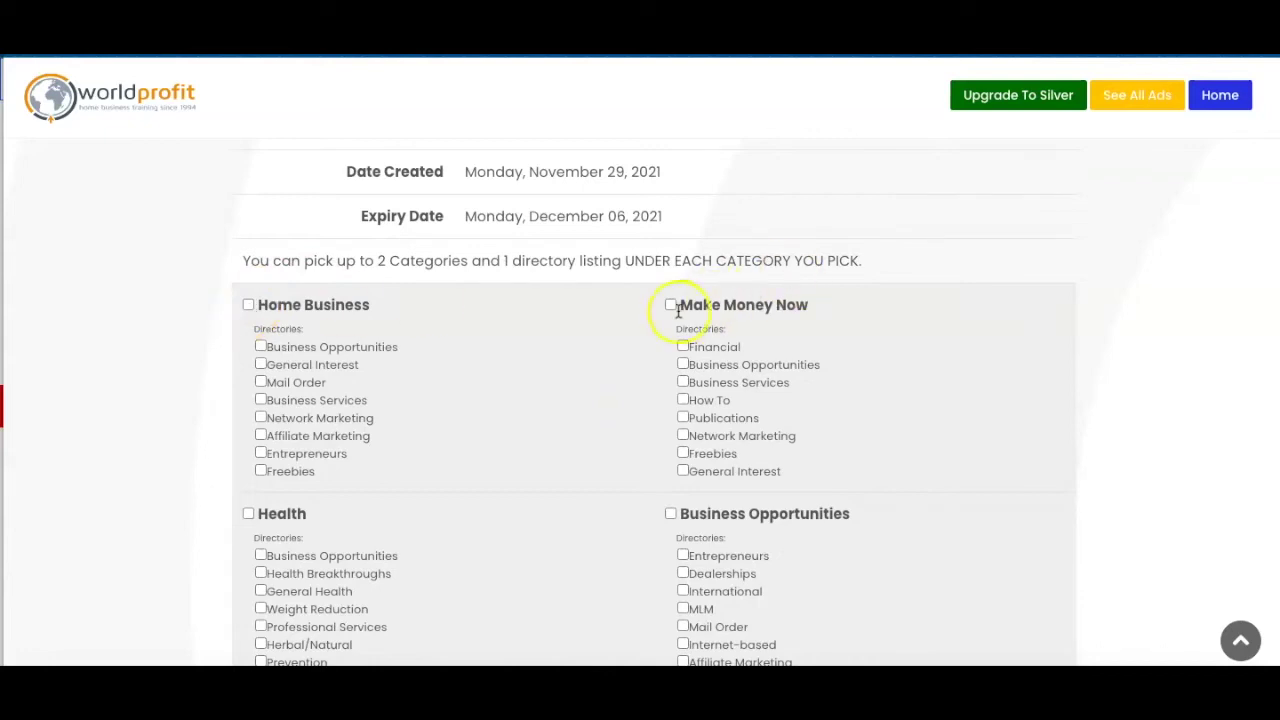
scroll(651, 457, down, 10)
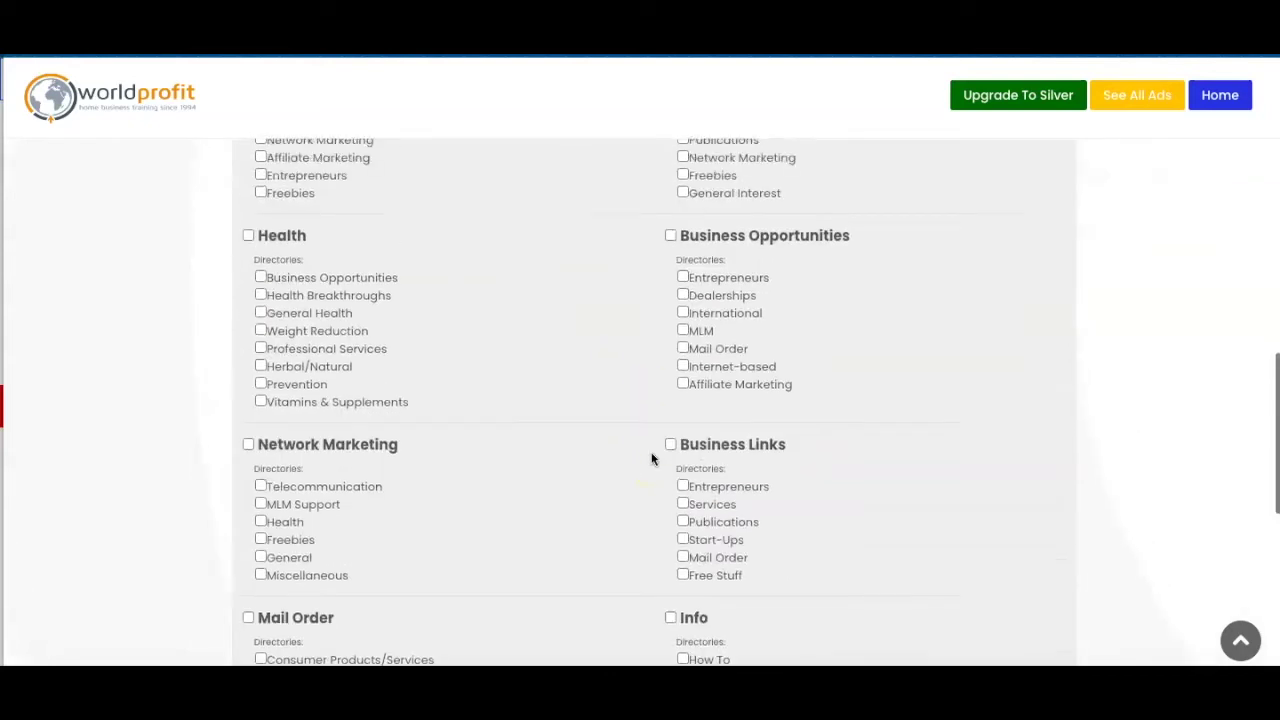
click(670, 417)
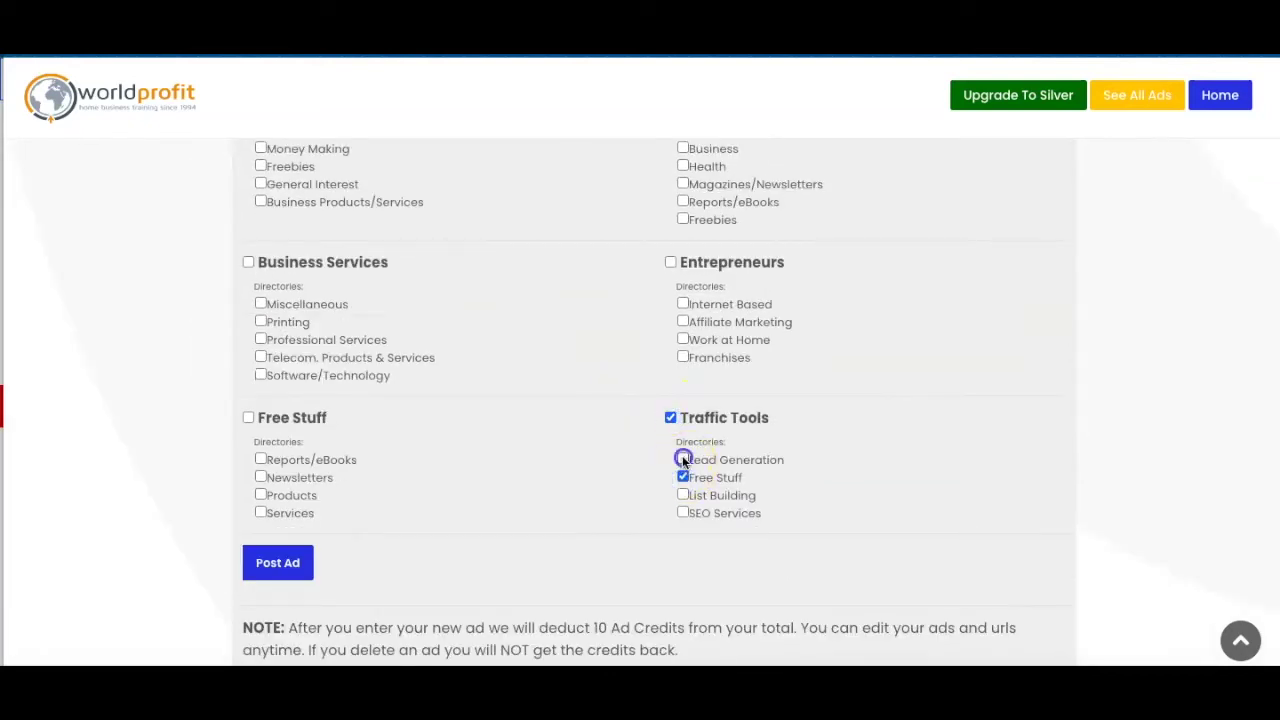
scroll(500, 470, up, 10)
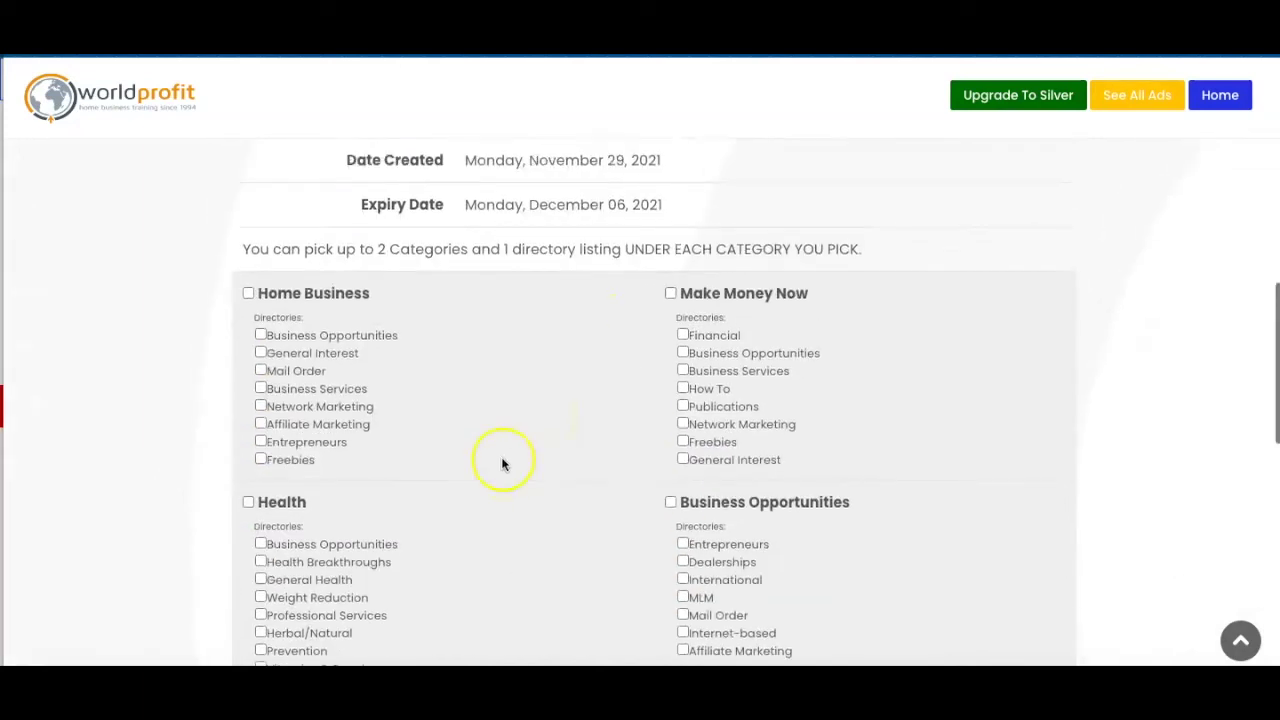
scroll(634, 483, down, 10)
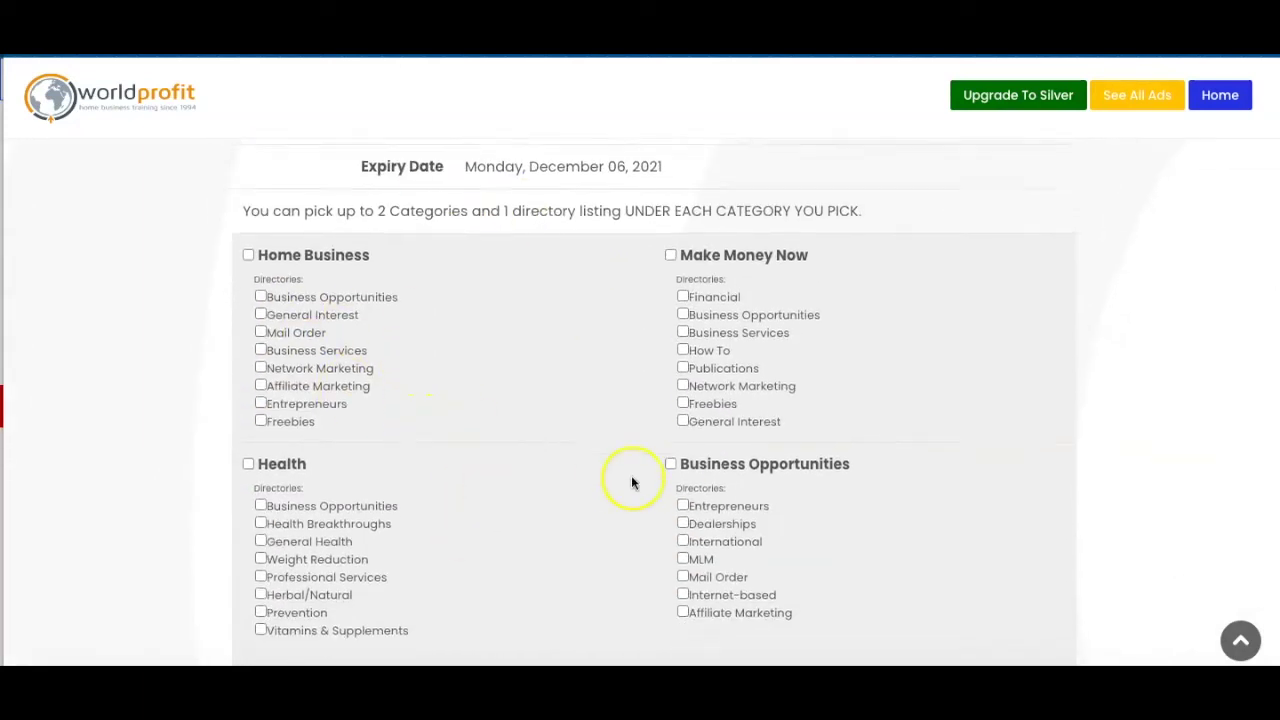
click(252, 582)
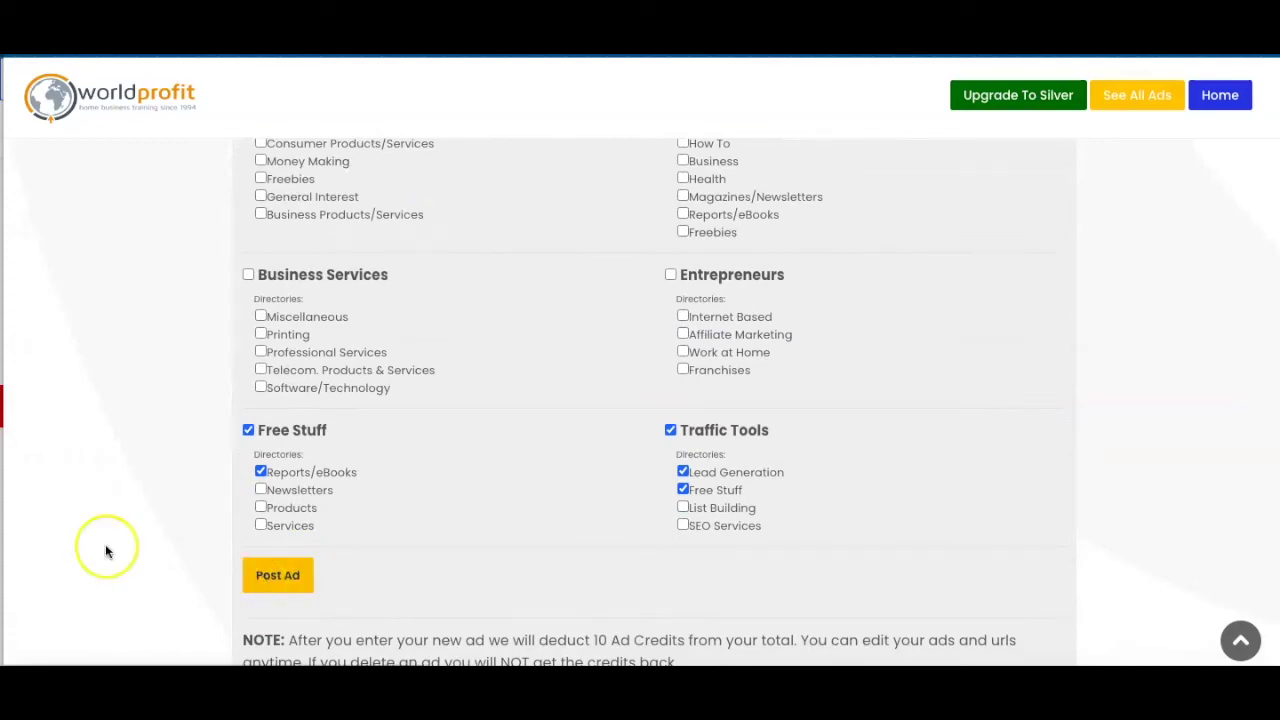
- Scroll through your 5 listed ads, including 'Get More Sales From Classified Ads', and back up
scroll(918, 543, down, 10)
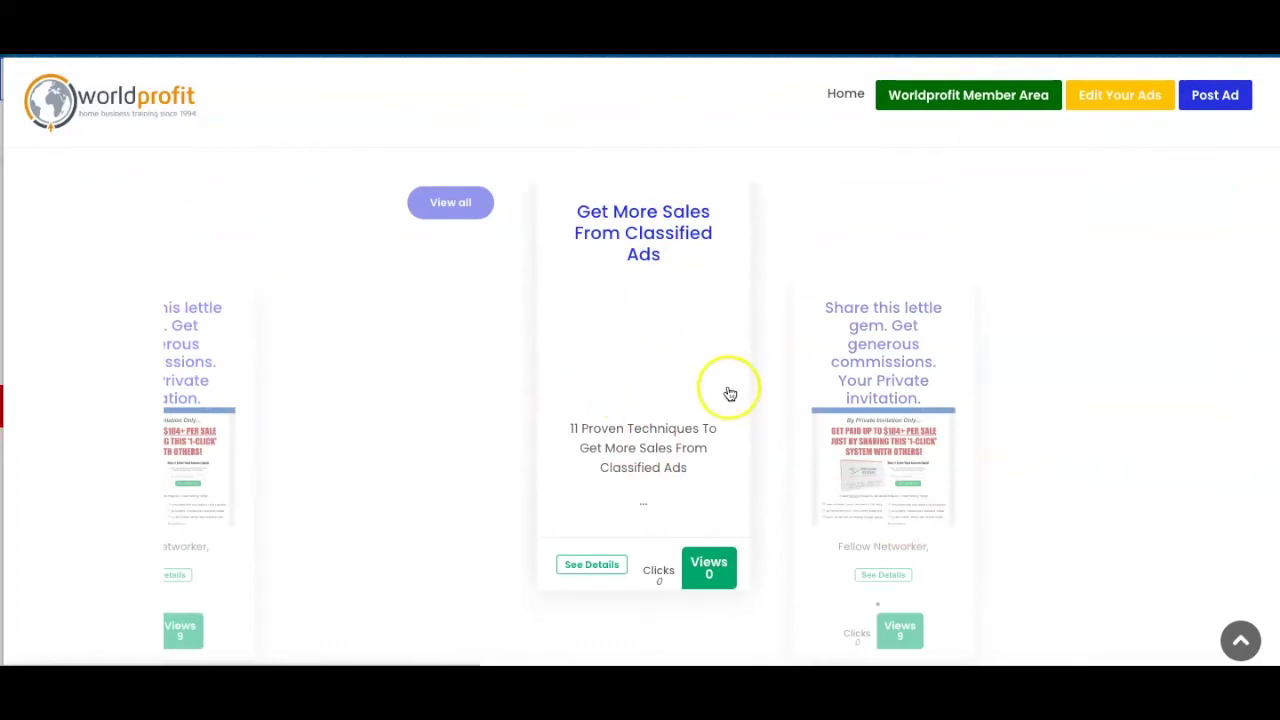
scroll(775, 405, up, 15)
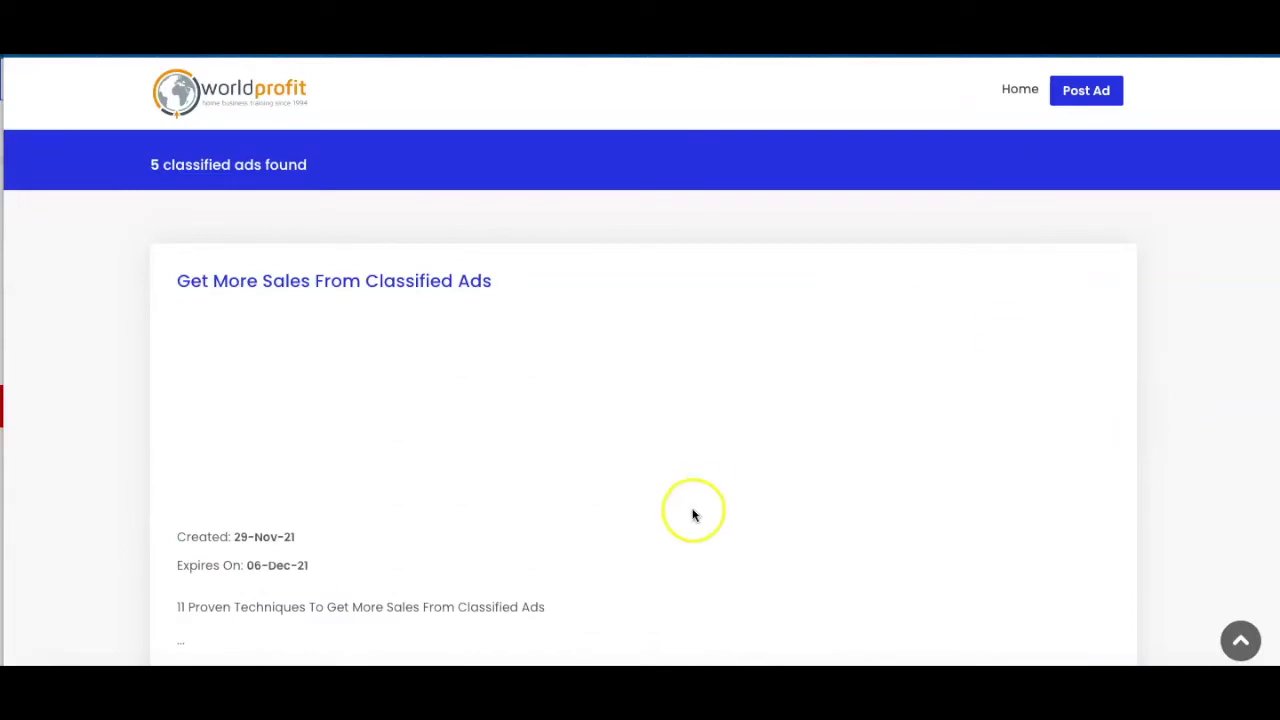
scroll(111, 551, down, 1)
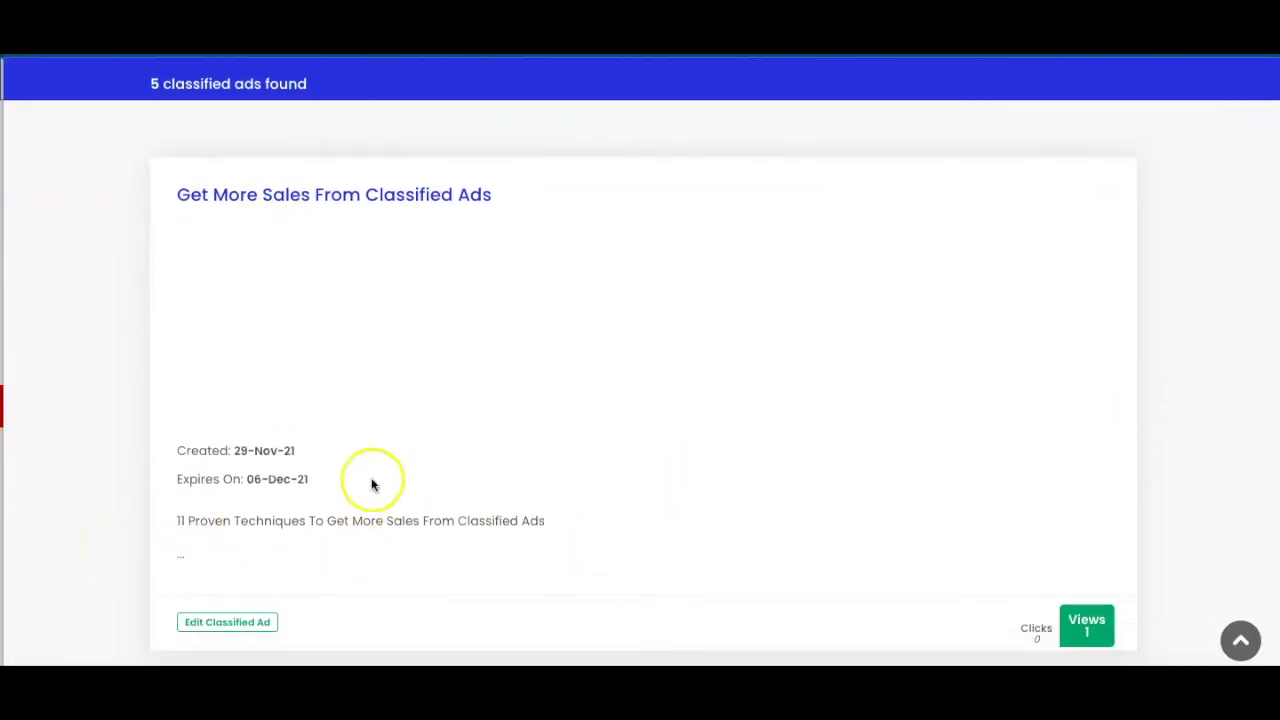
scroll(771, 589, down, 4)
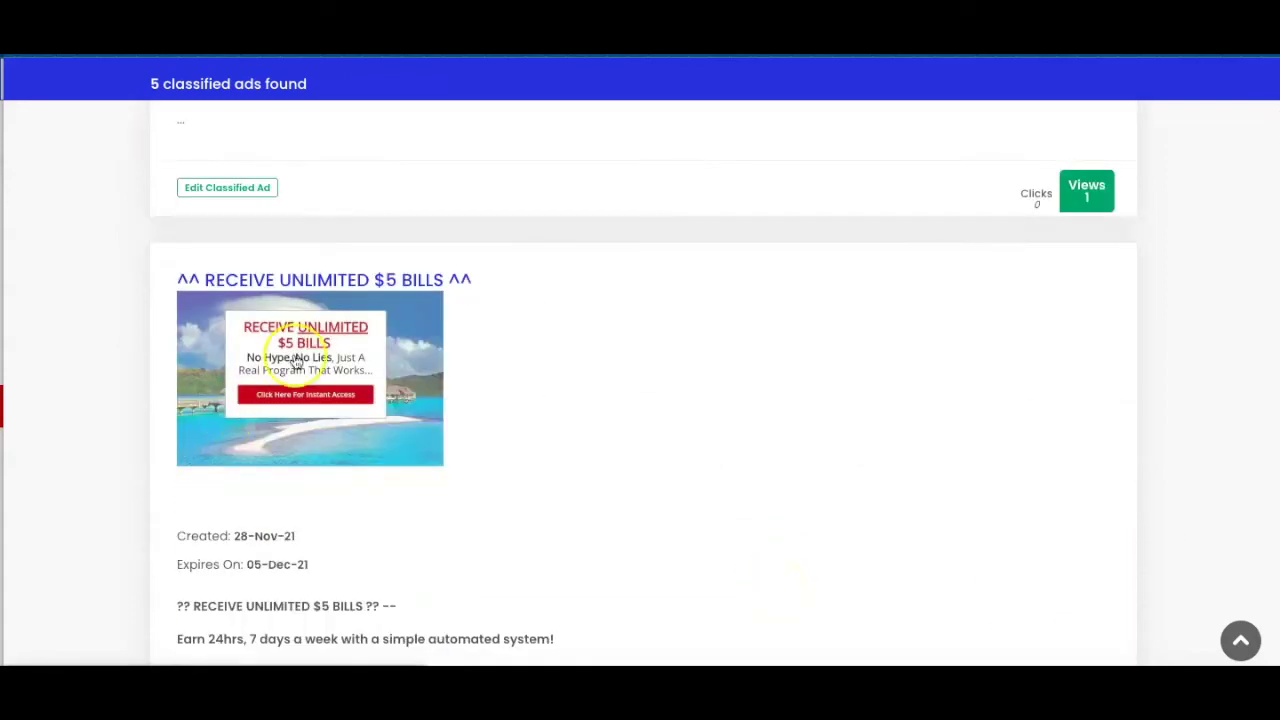
scroll(927, 486, down, 2)
scroll(1035, 565, down, 2)
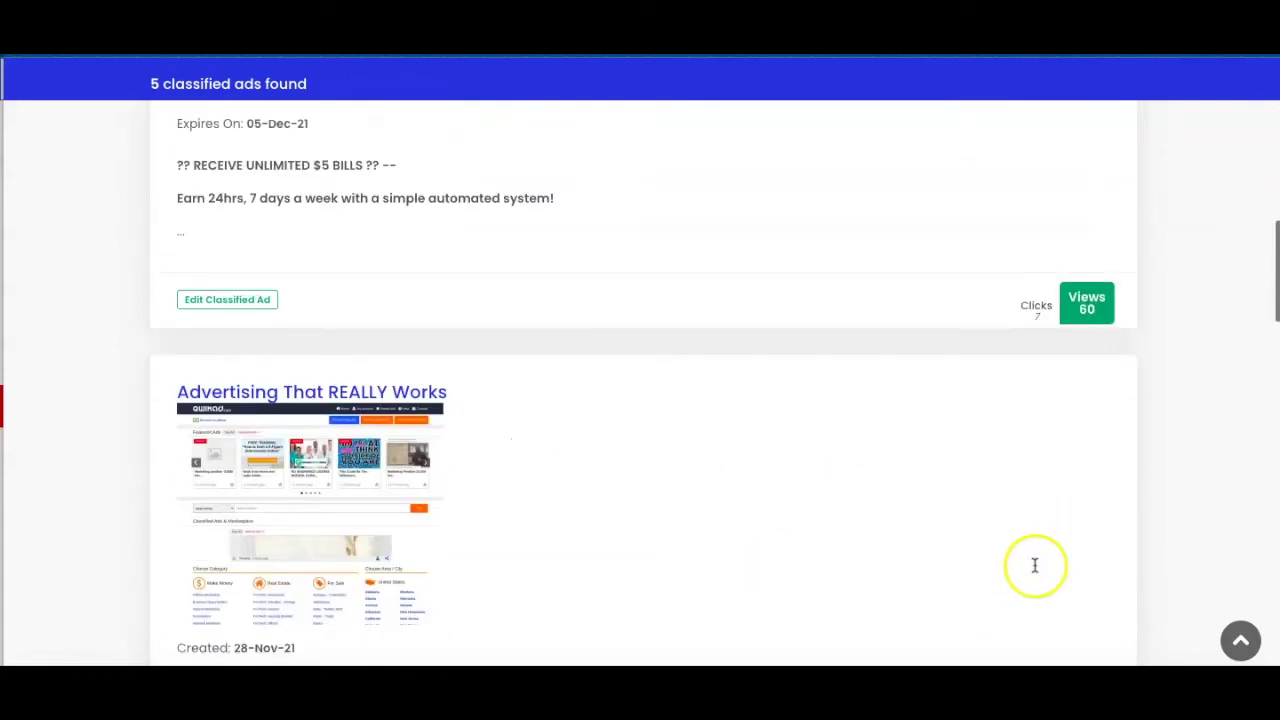
scroll(1014, 386, down, 3)
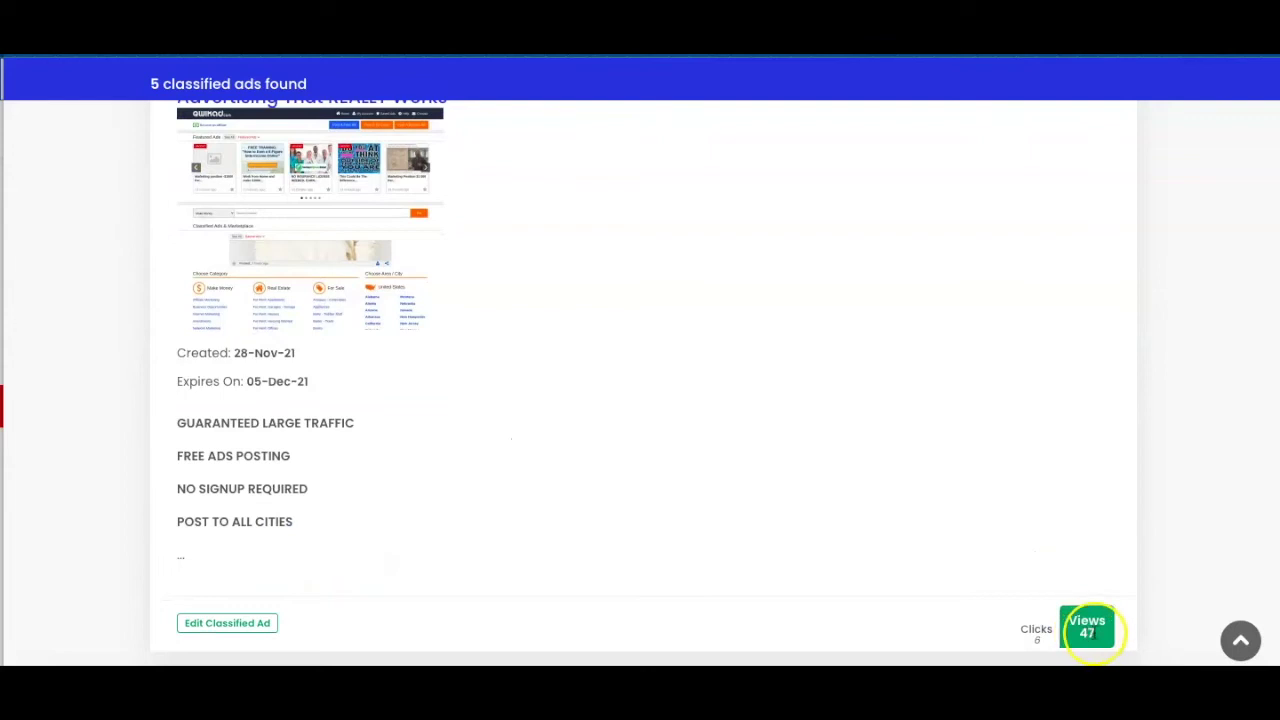
scroll(1037, 630, down, 6)
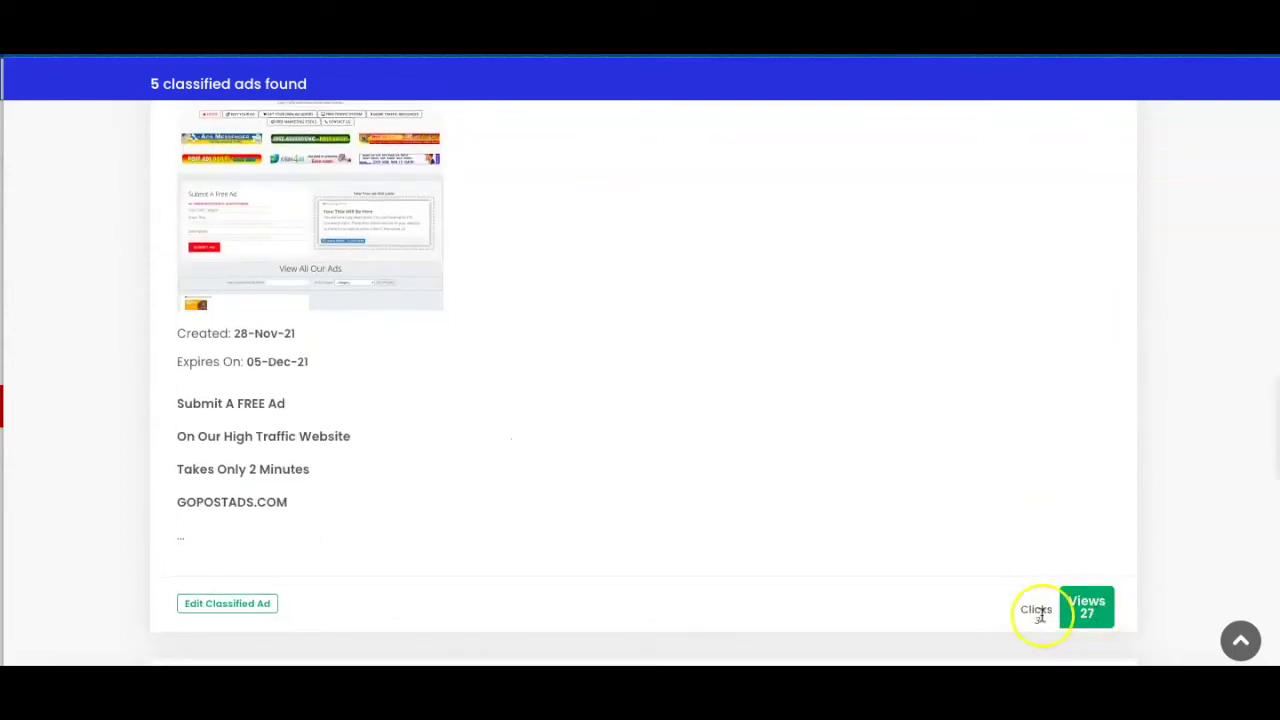
scroll(1030, 622, down, 8)
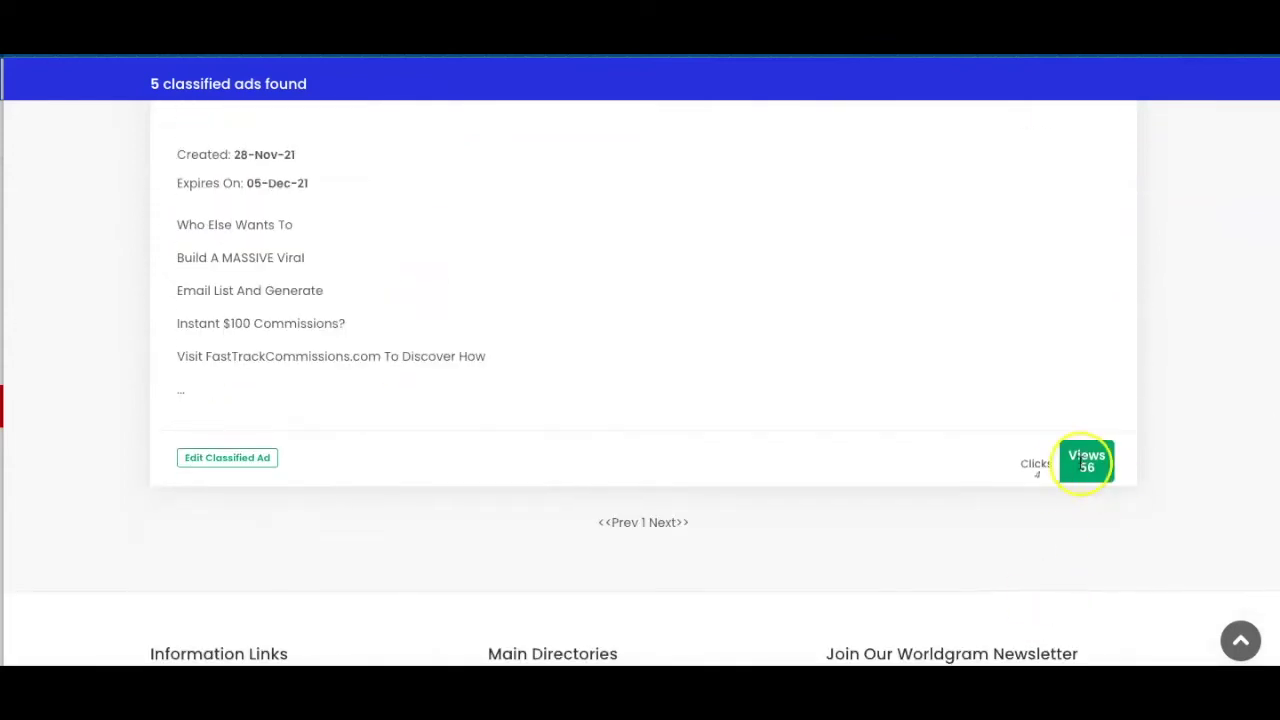
scroll(1042, 474, up, 2)
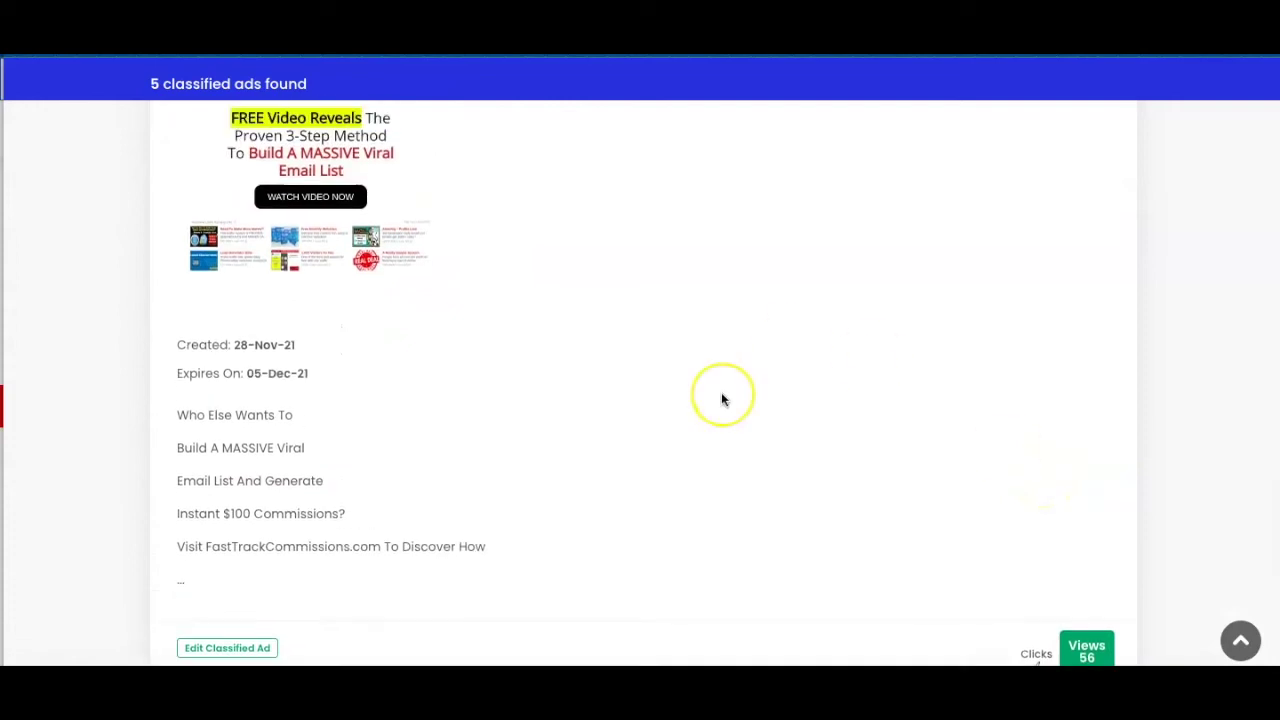
scroll(686, 308, up, 6)
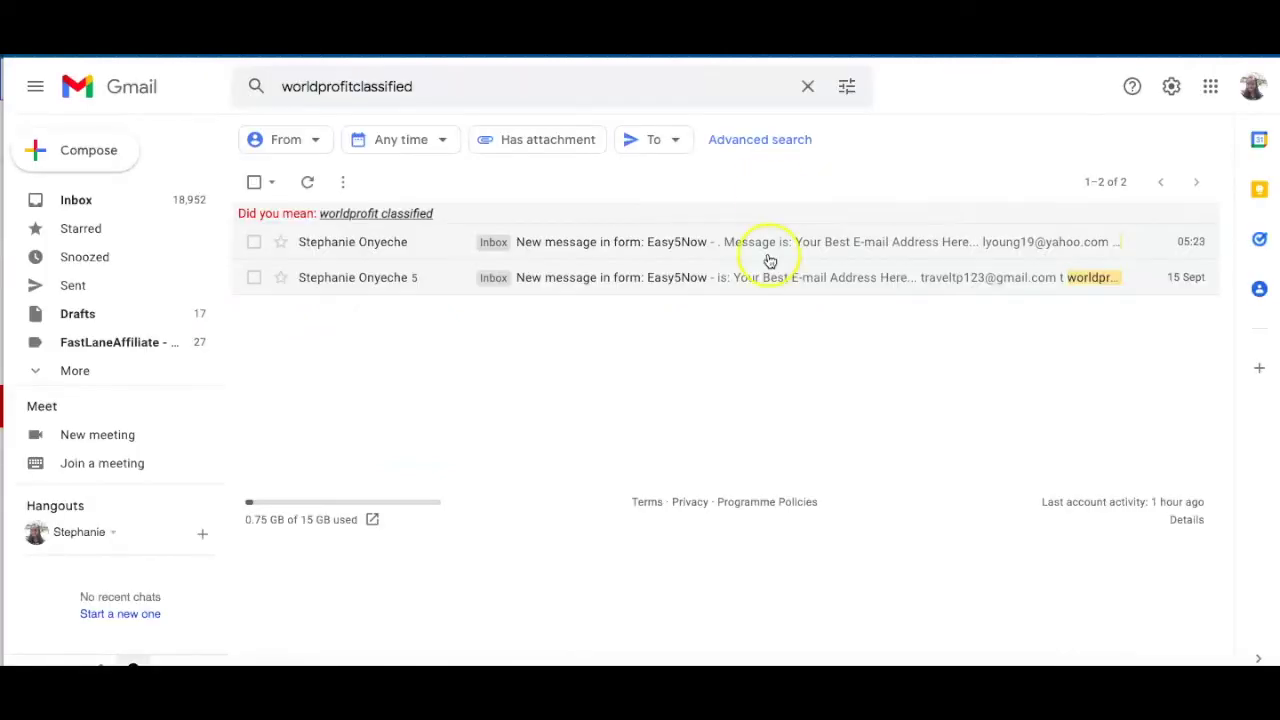
- Open the first email in the Gmail results for 'worldprofitclassified'
click(771, 241)
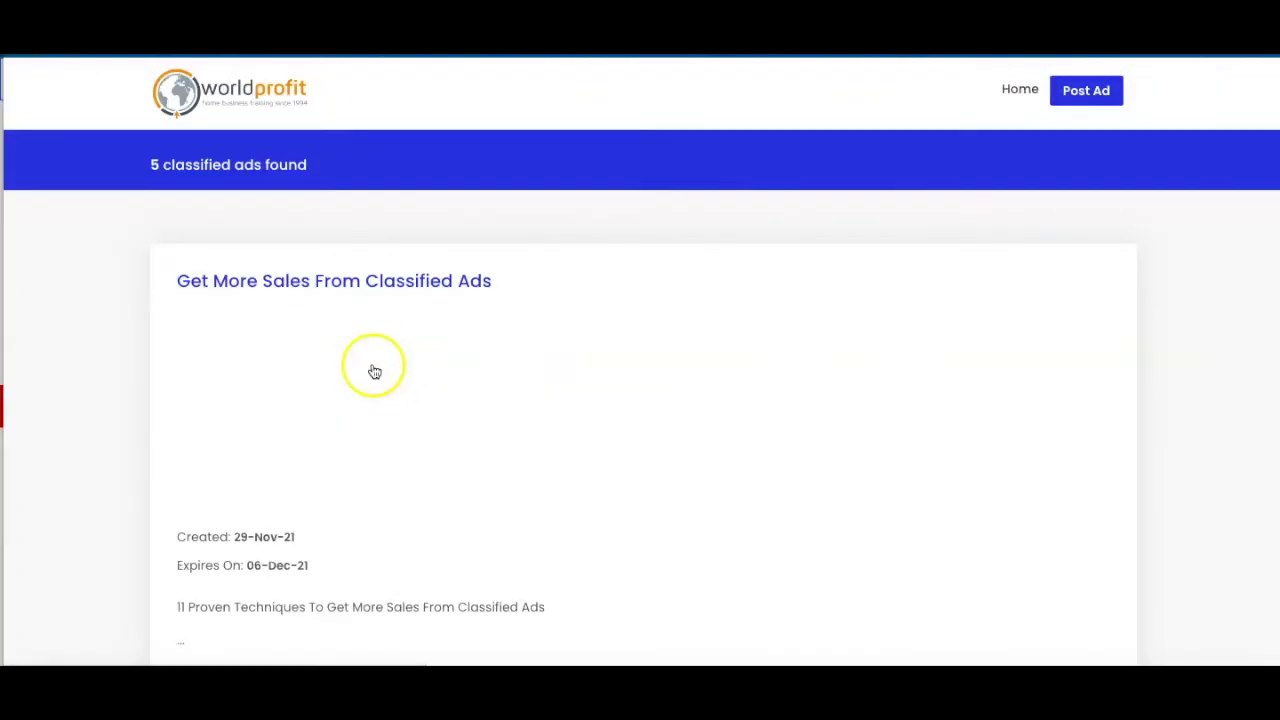
- Return to the Worldprofit classifieds home page with its featured ads
click(1020, 89)
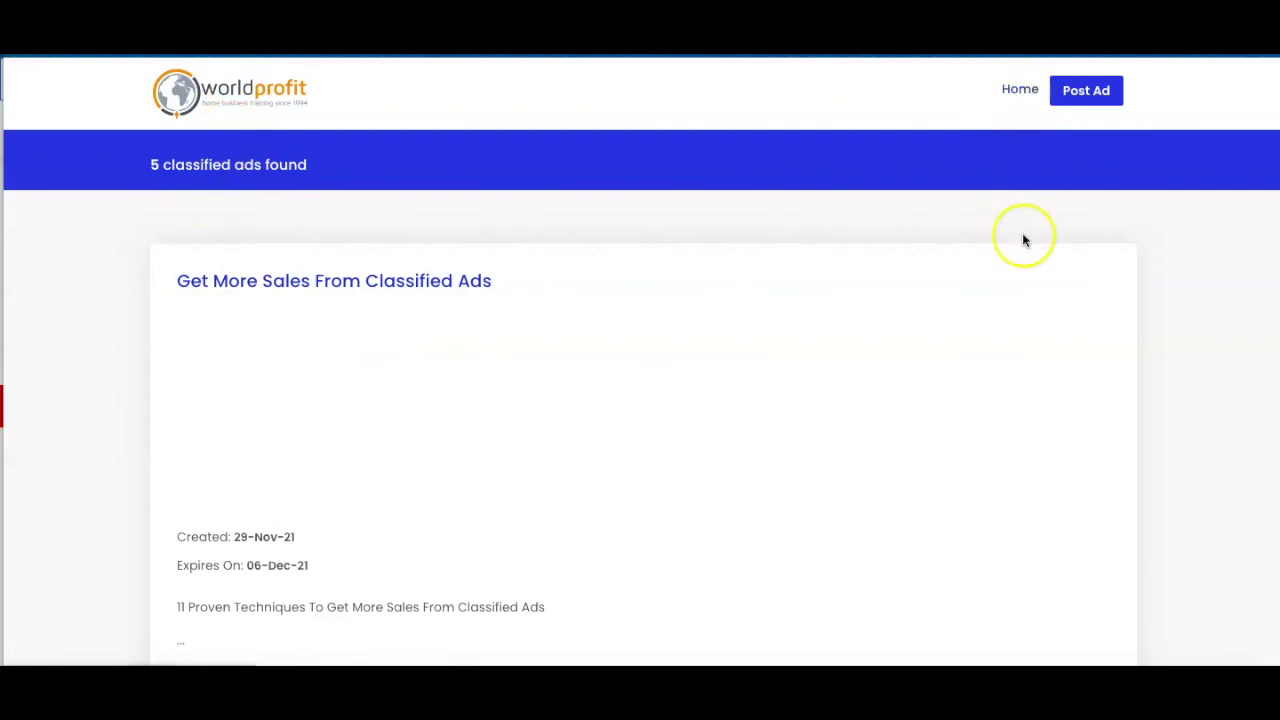